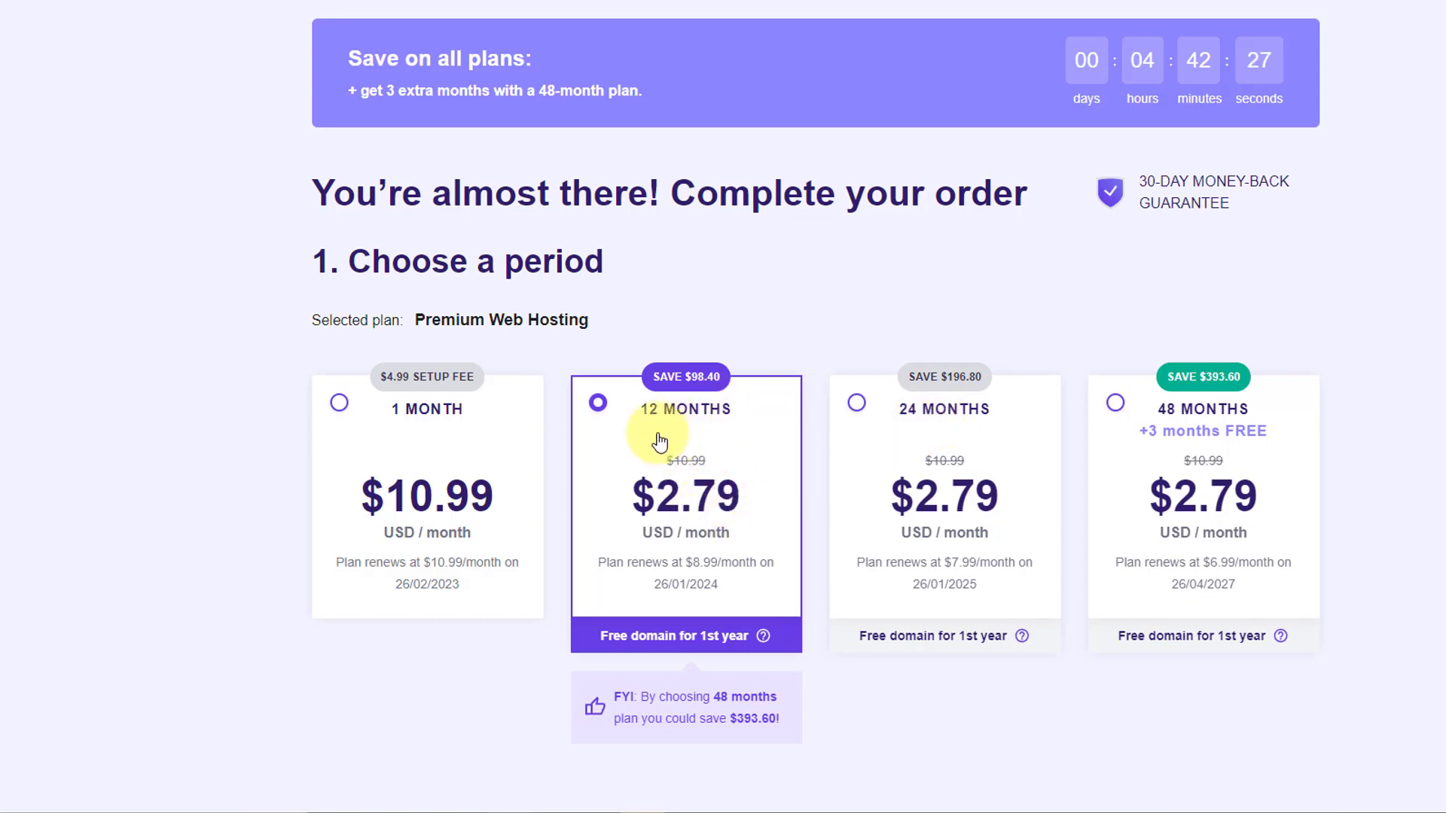
Translate the checkout page for the 12-month Premium Web Hosting plan into Spanish
scroll(755, 527, "down", 5)
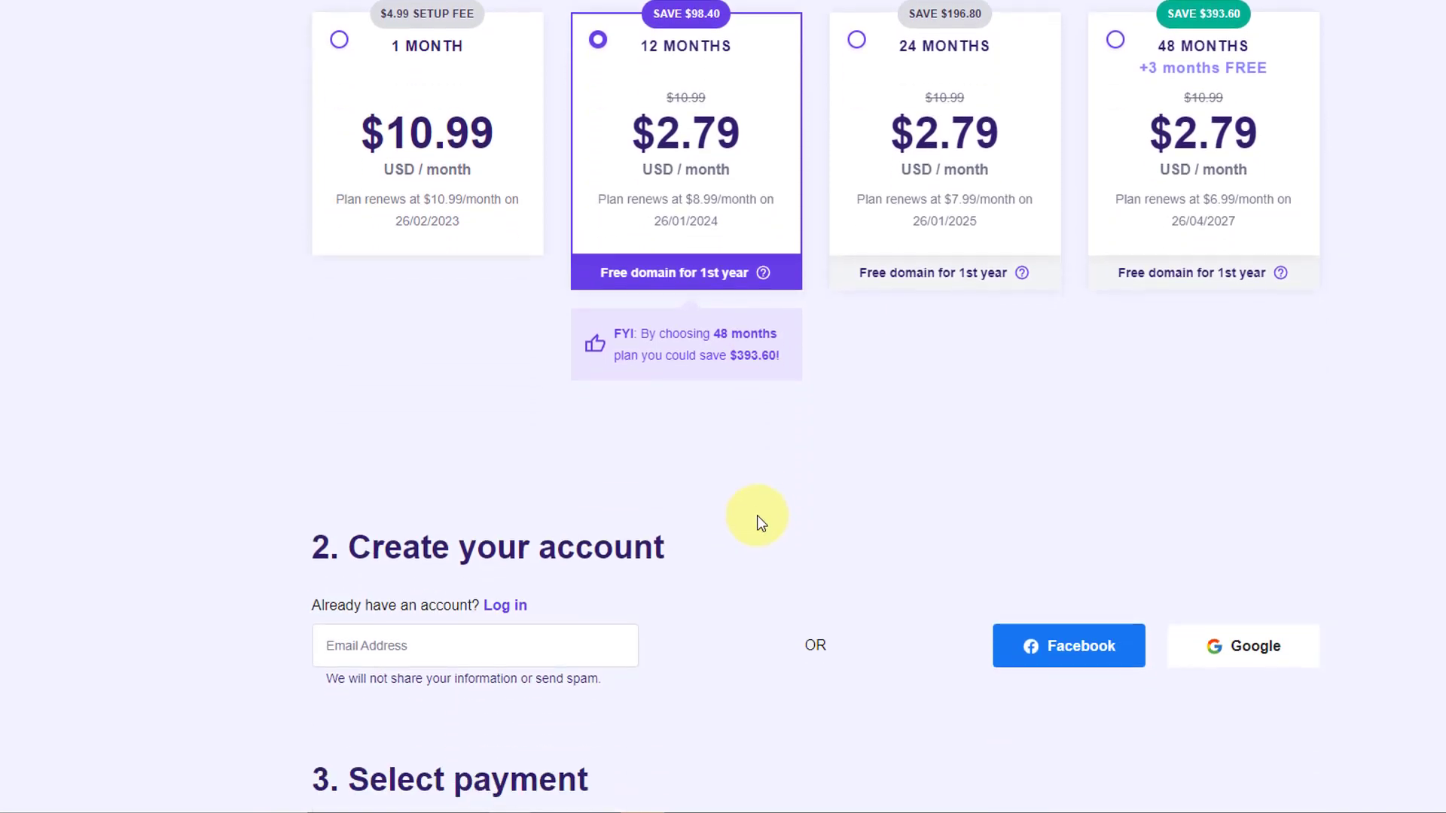
scroll(745, 391, "down", 3)
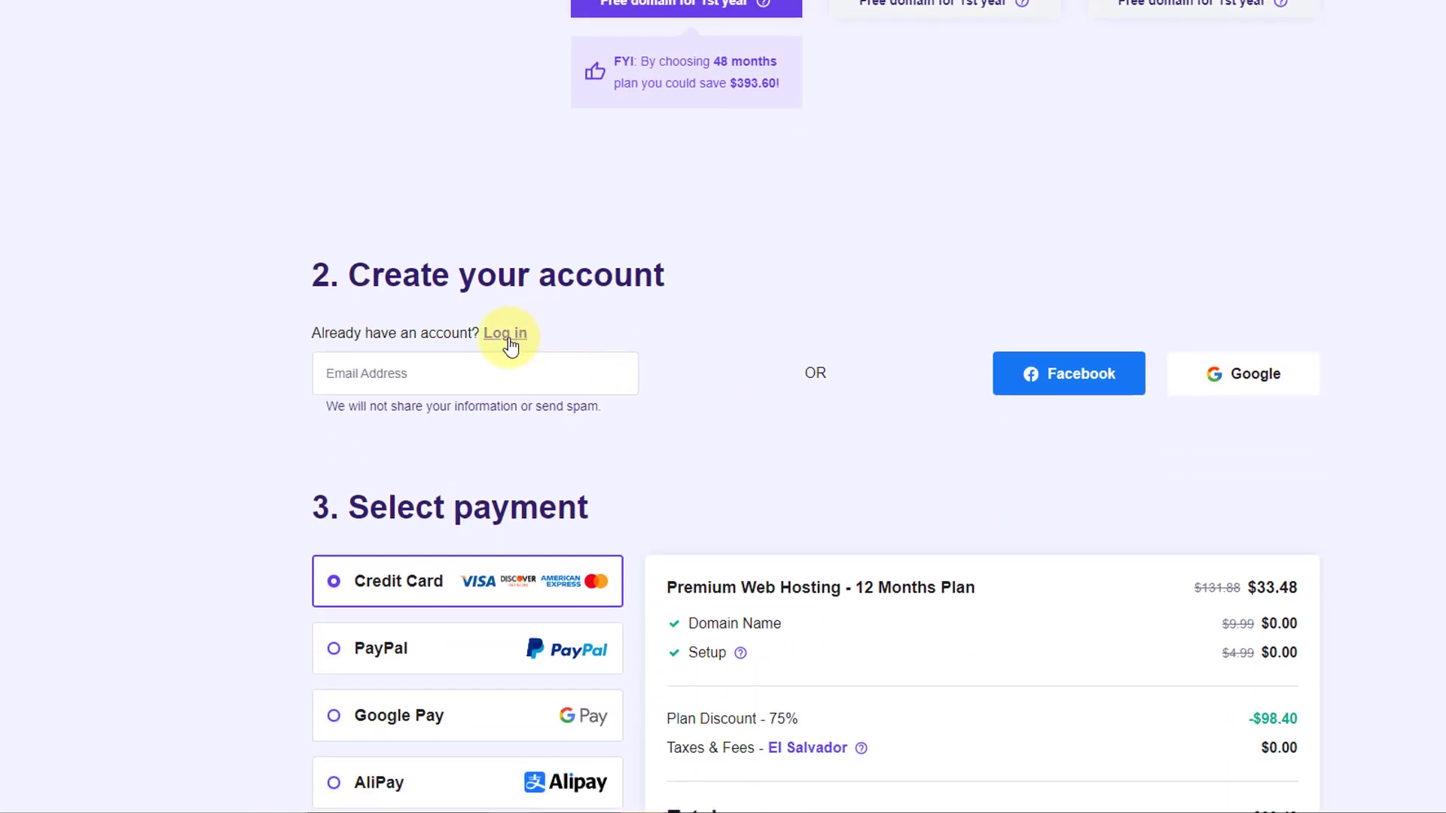
right_click(253, 344)
left_click(354, 557)
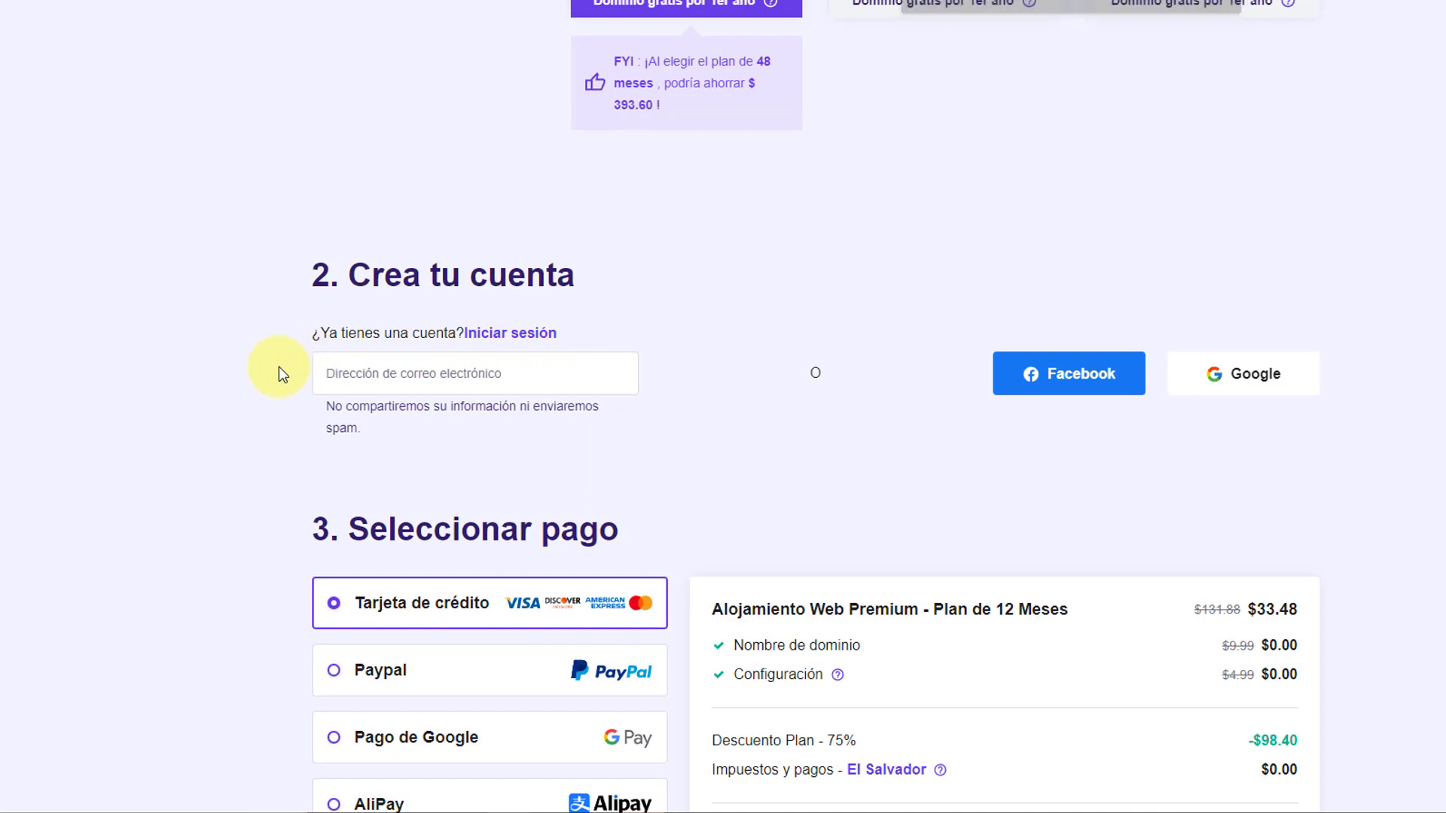
Fill in the e-mail address for the new account
left_click(420, 380)
key("ctrl+v")
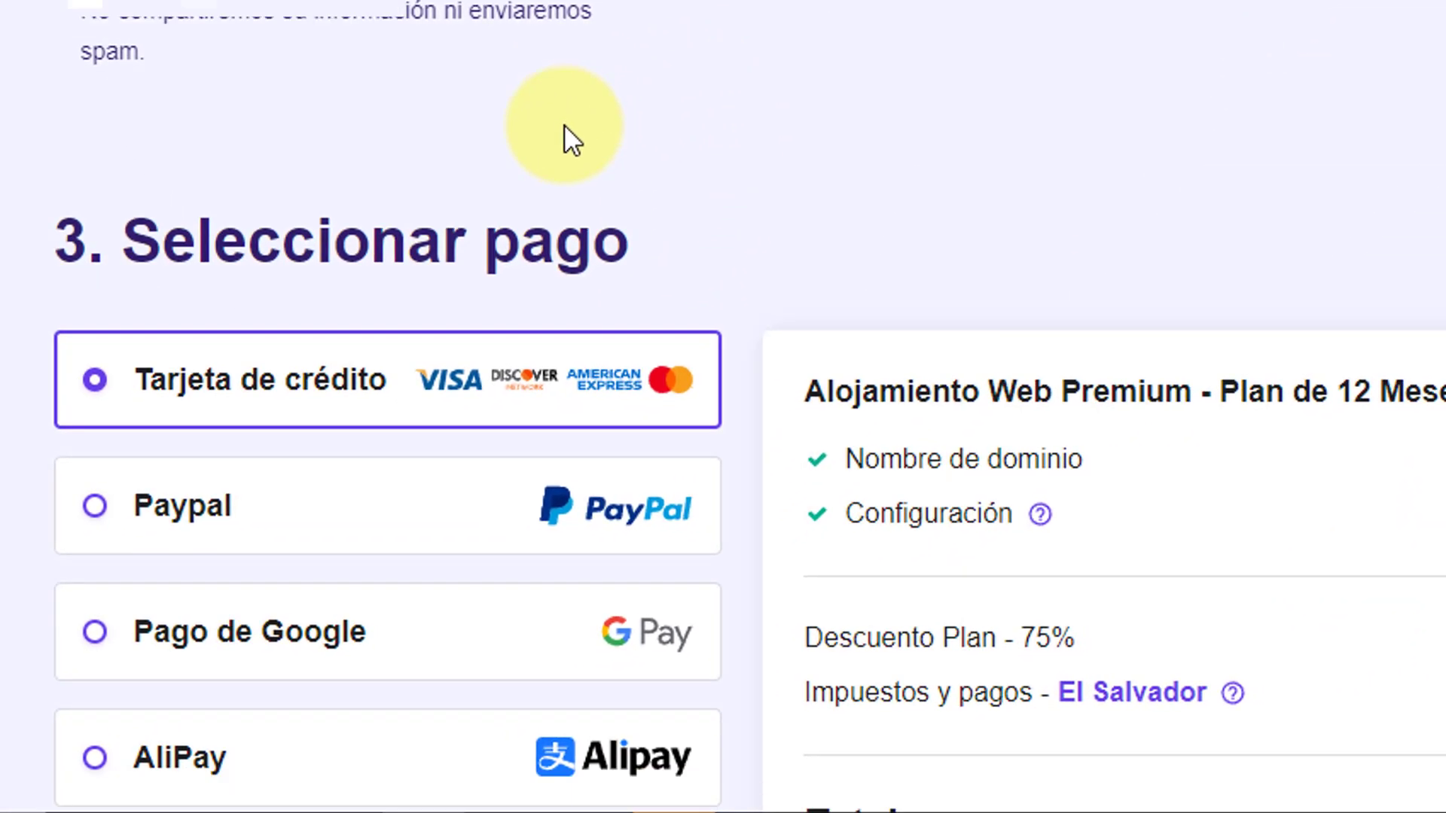
Examine the available payment methods and the payment form of the order
scroll(512, 226, "down", 5)
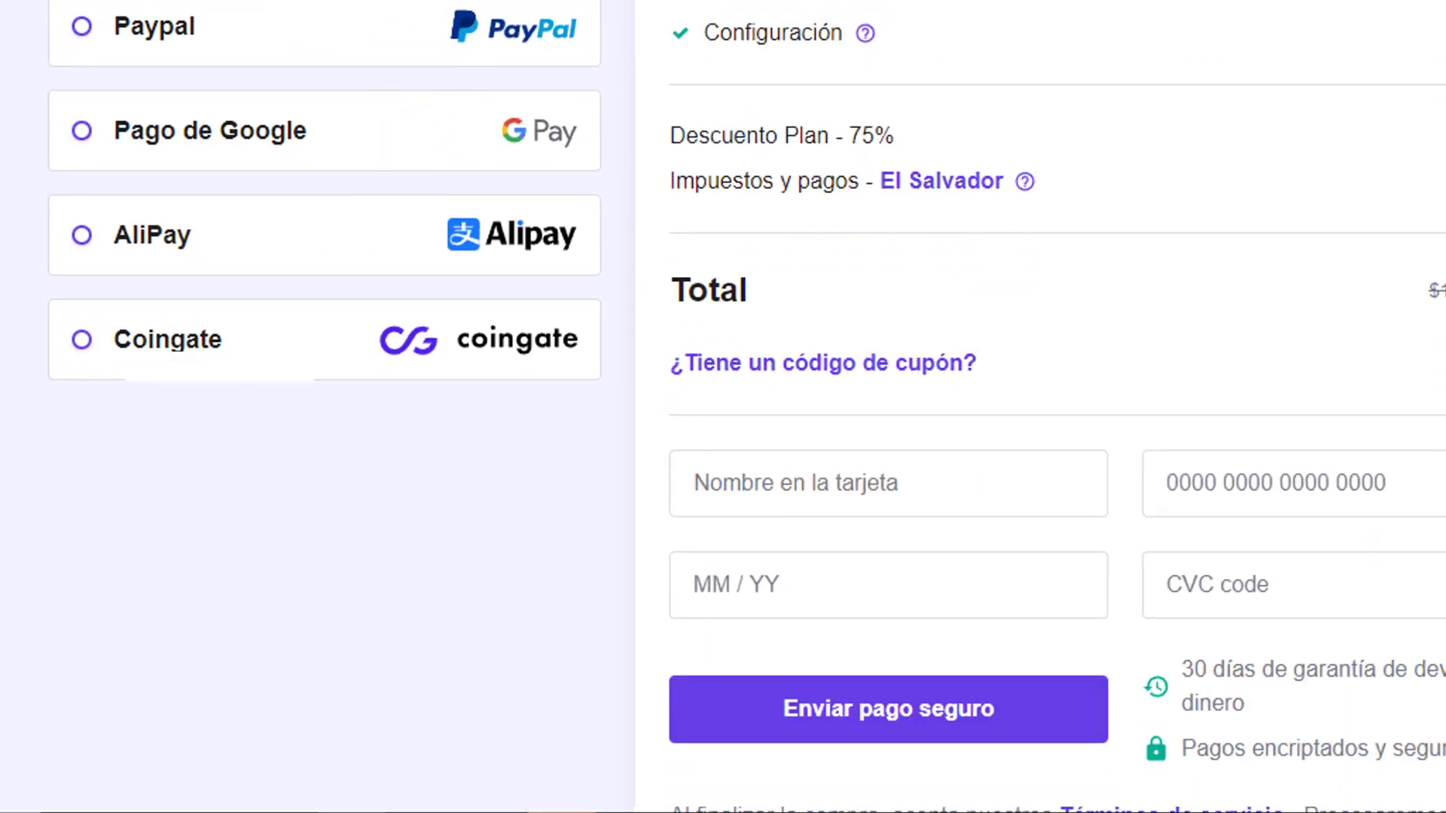
triple_click(673, 60)
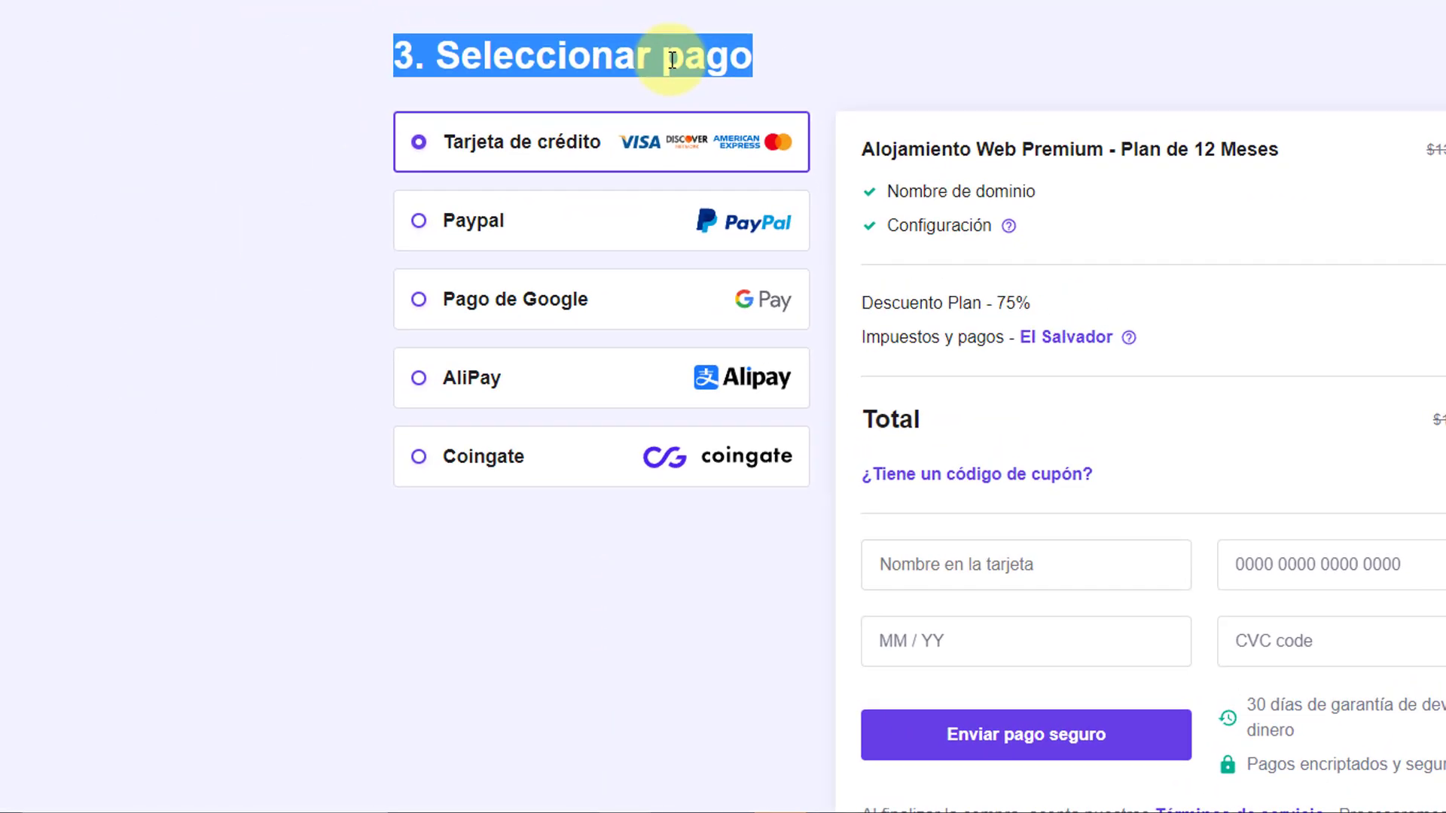
scroll(527, 162, "down", 3)
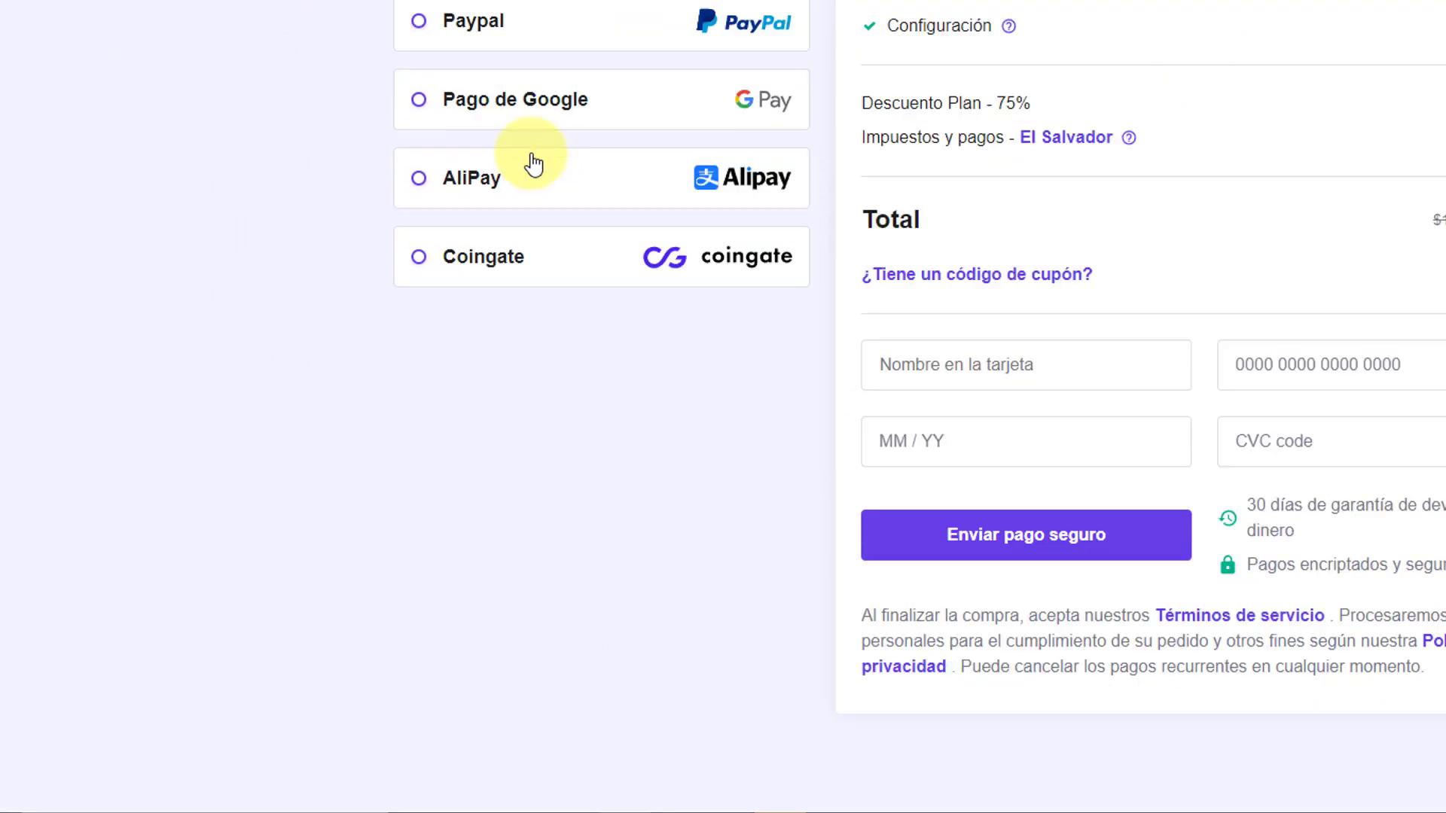
scroll(532, 167, "down", 2)
scroll(532, 45, "up", 2)
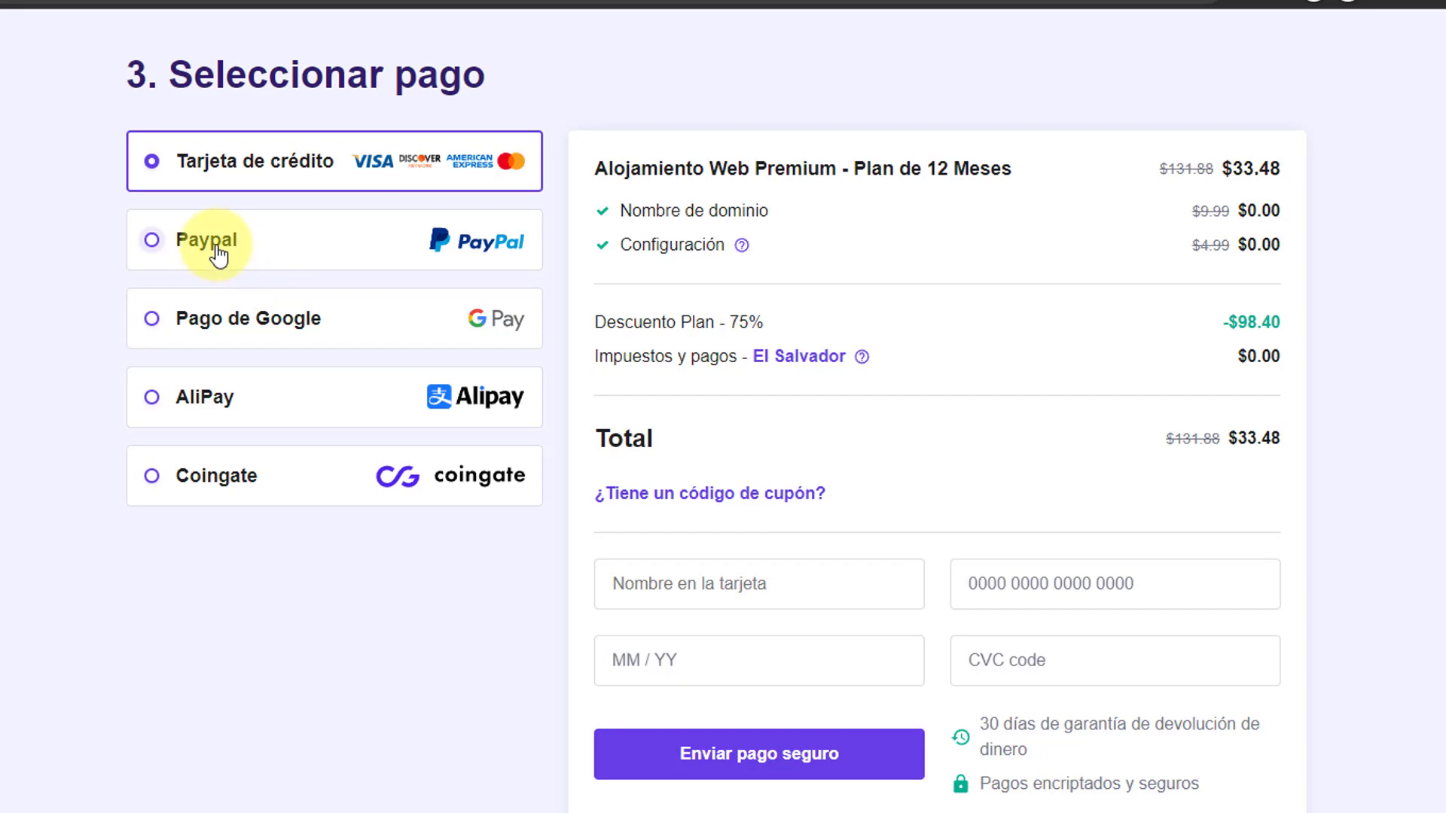
Select PayPal as the payment method to preview its form, and switch back to credit card
left_click(214, 252)
left_click(263, 187)
key("Down")
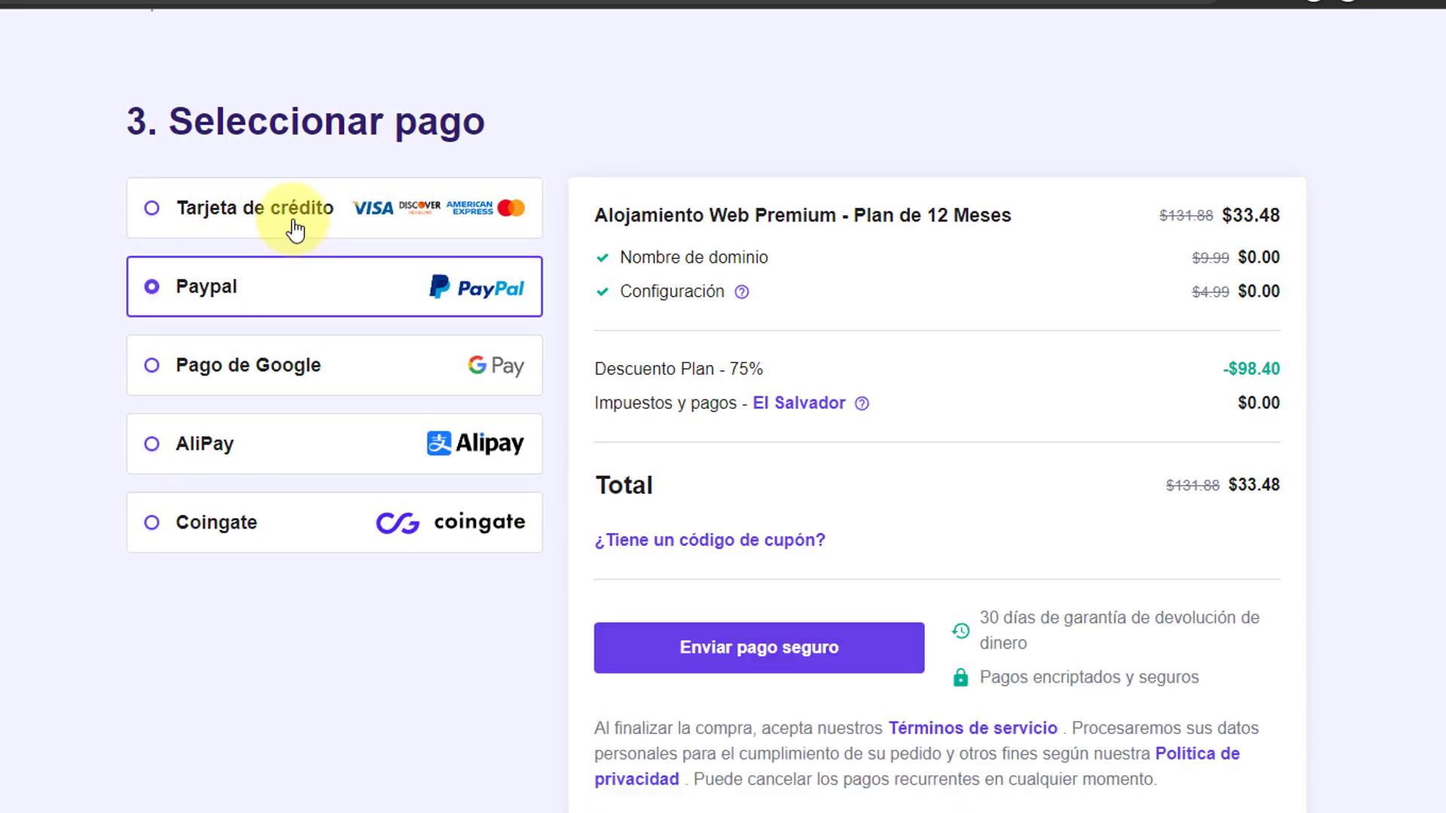
left_click(294, 224)
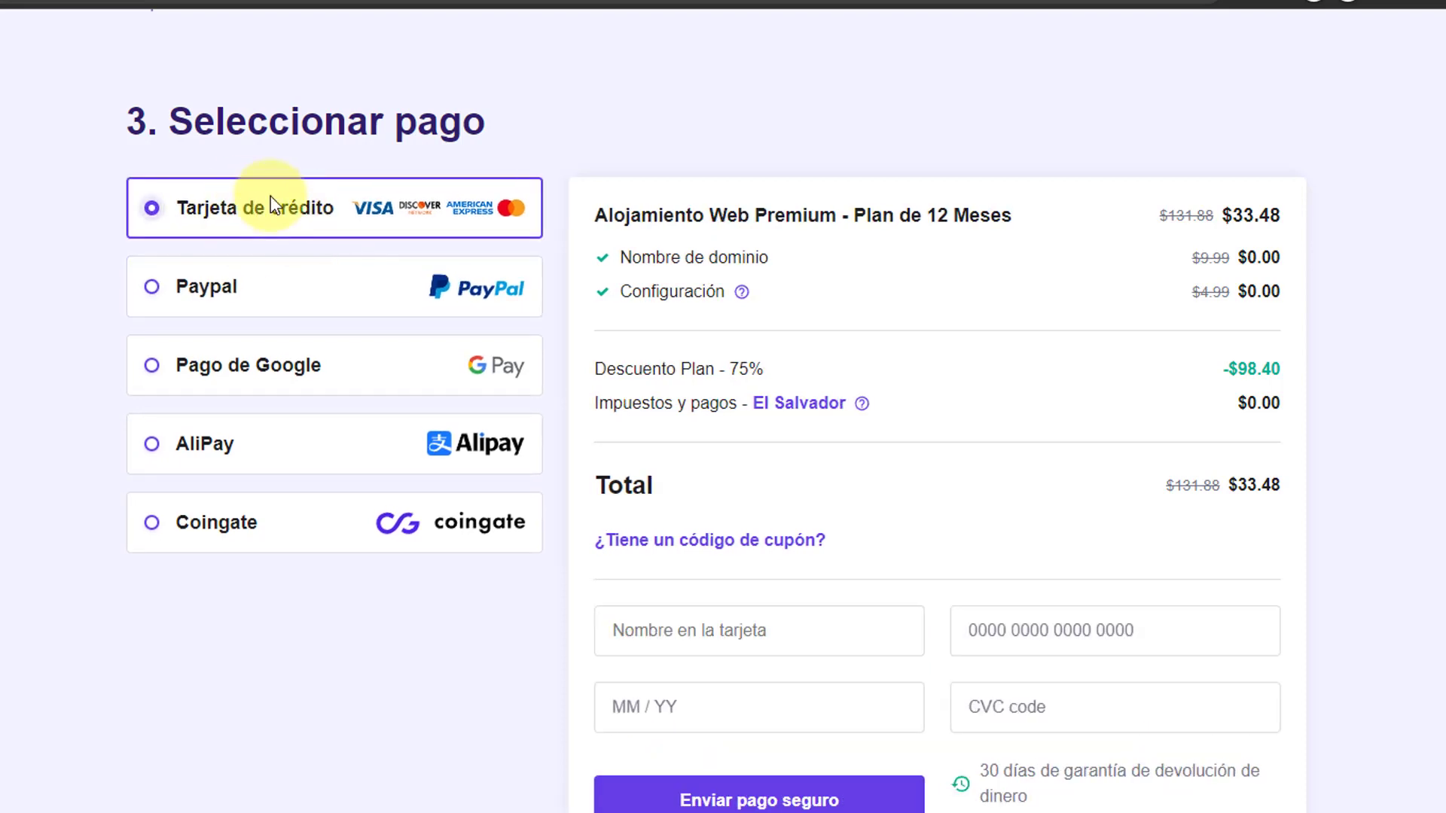
Go through the credit card form's fields for cardholder name, card number, expiry date and CVC without filling them
left_click(728, 629)
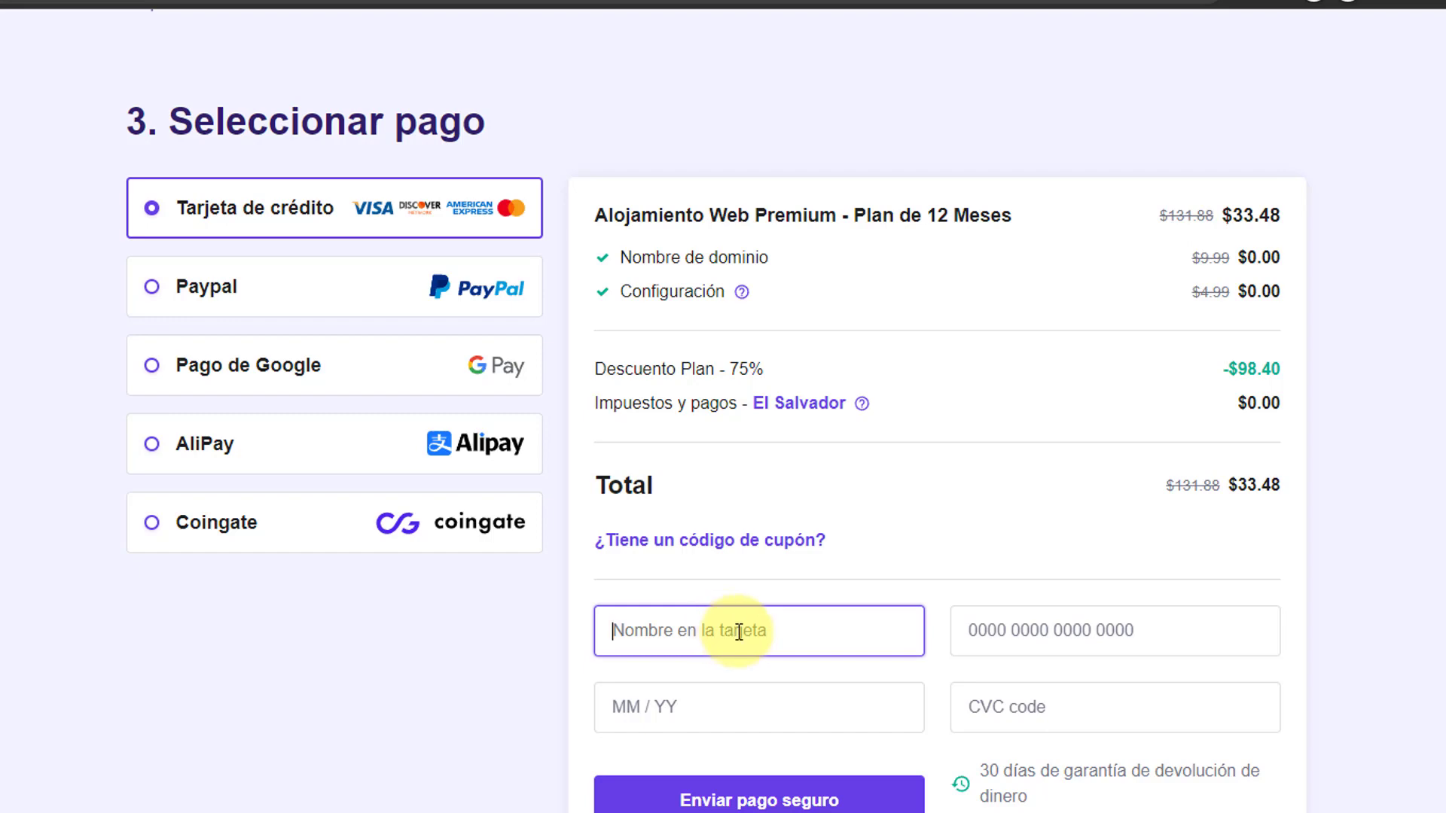
left_click(1117, 632)
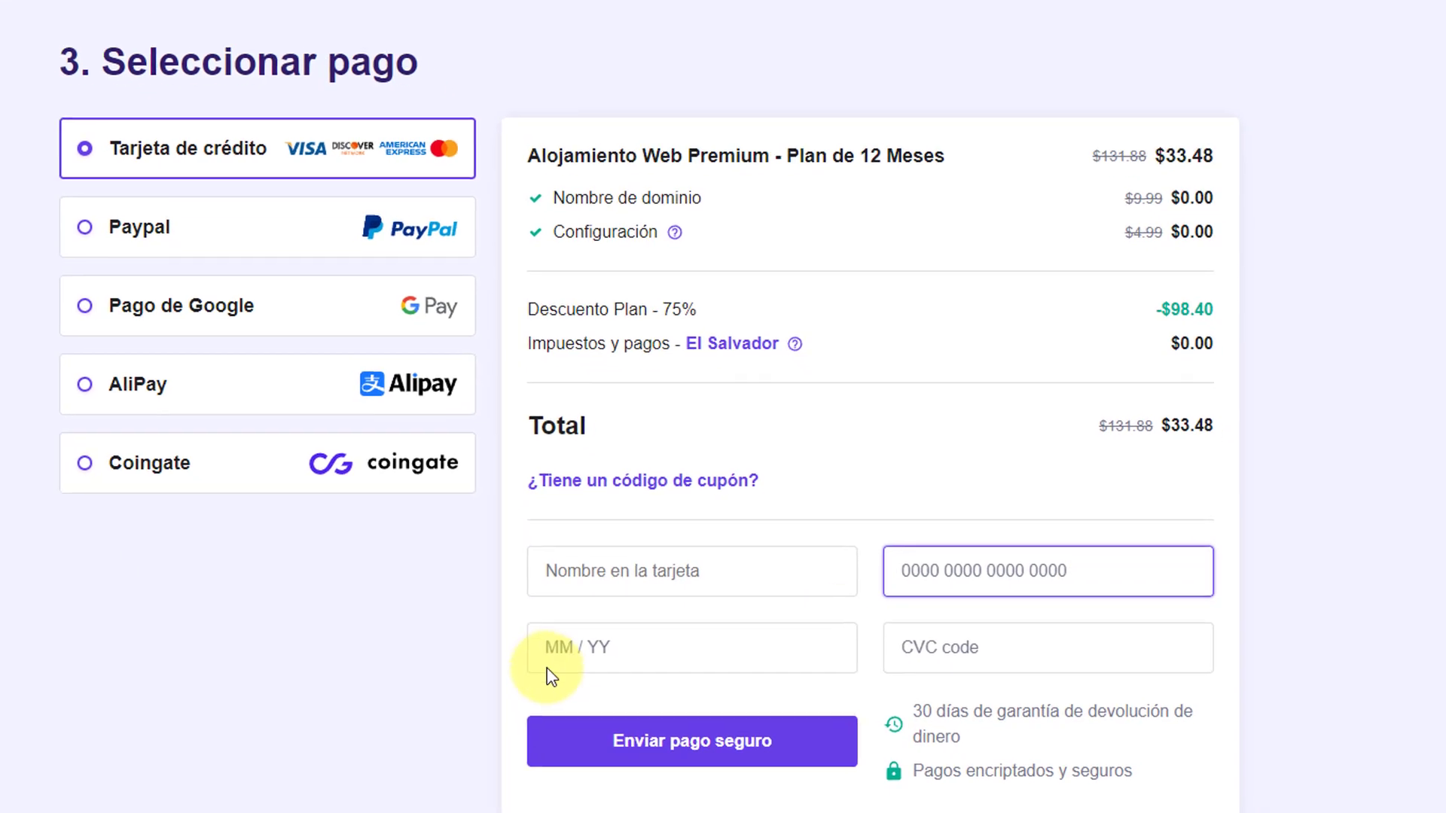
left_click(687, 709)
left_click(959, 642)
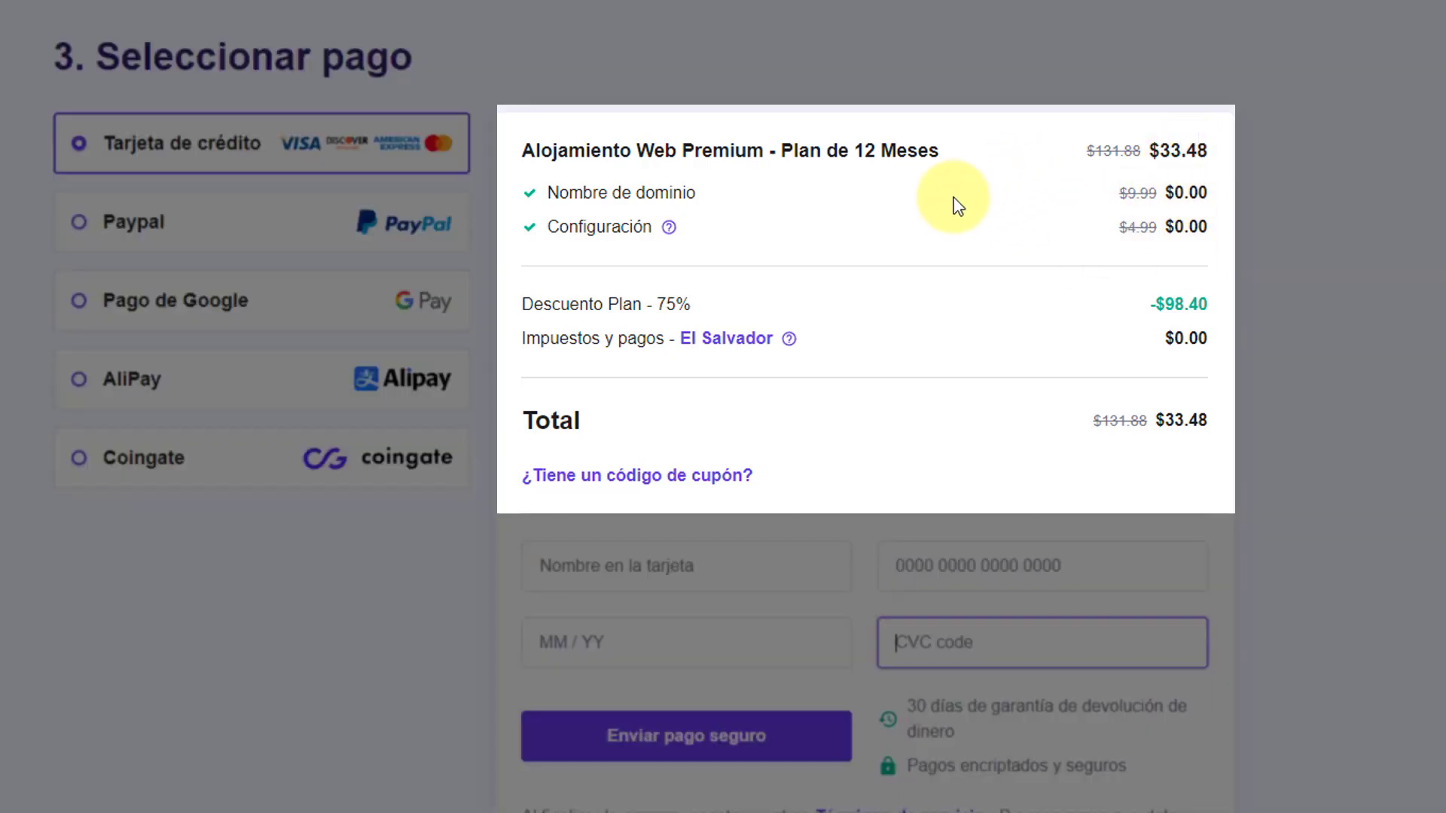
Review the original and discounted prices of the hosting plan, the domain name and the order total
double_click(1107, 151)
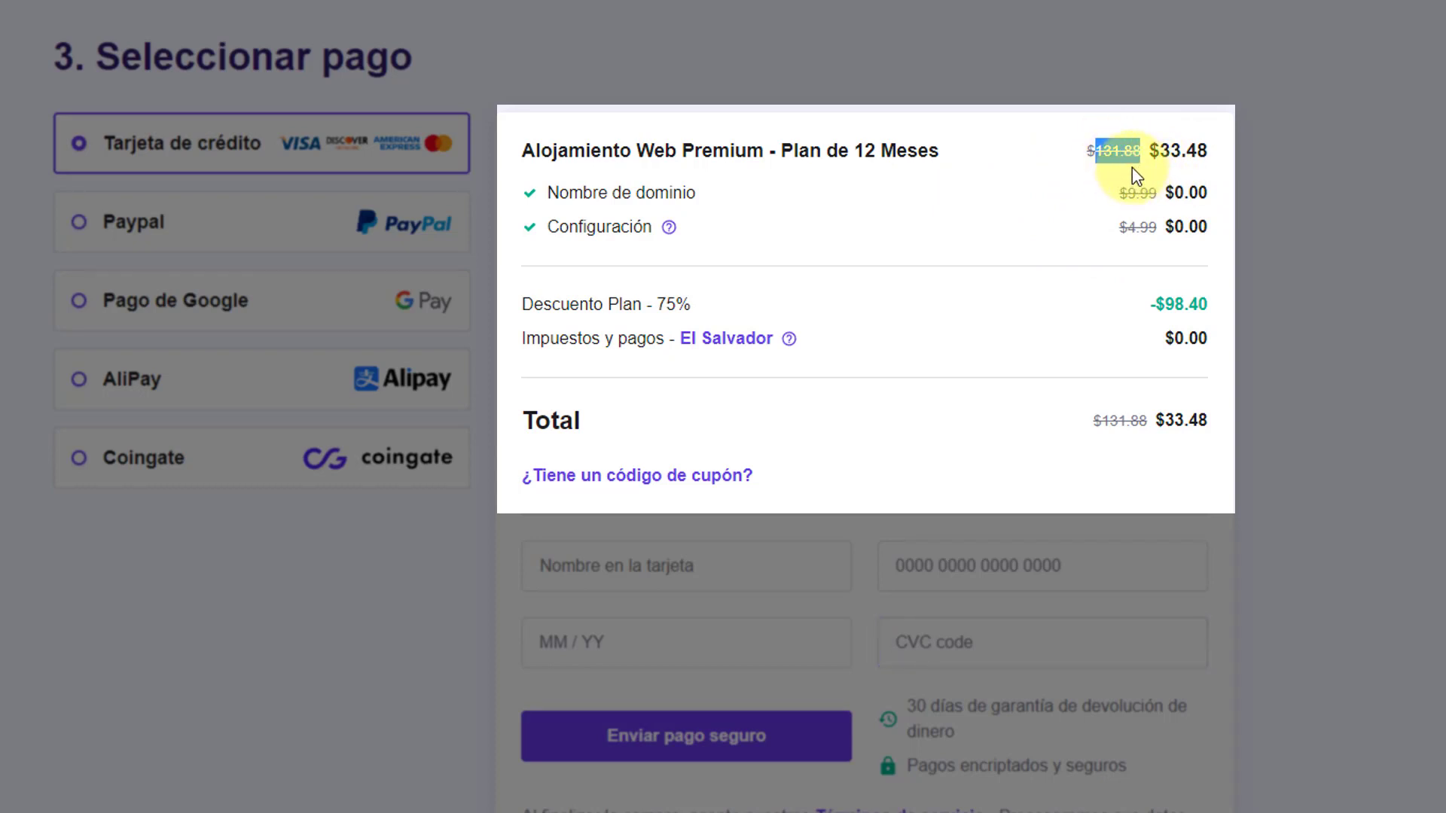
double_click(1178, 153)
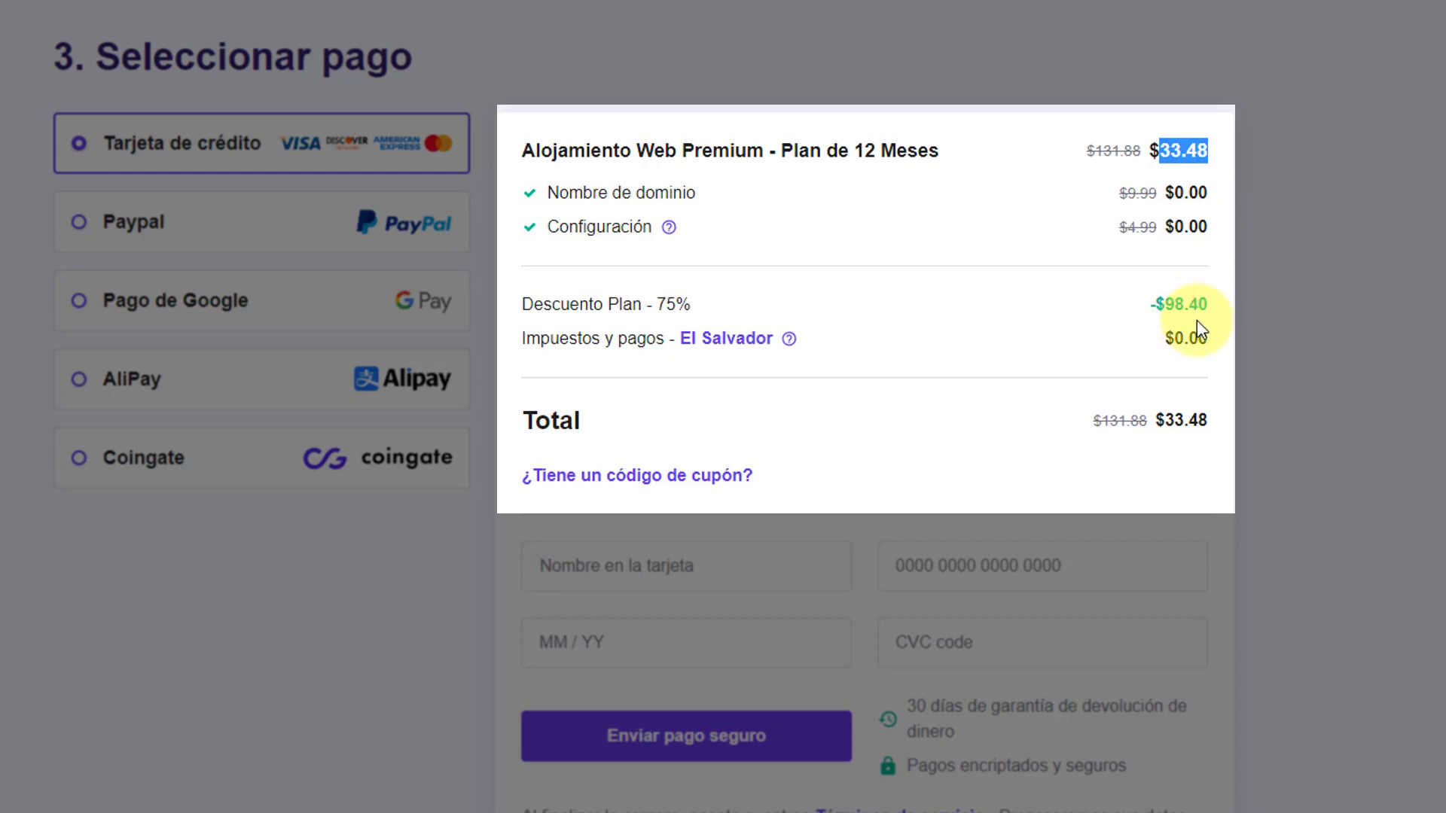
double_click(1138, 194)
triple_click(1138, 194)
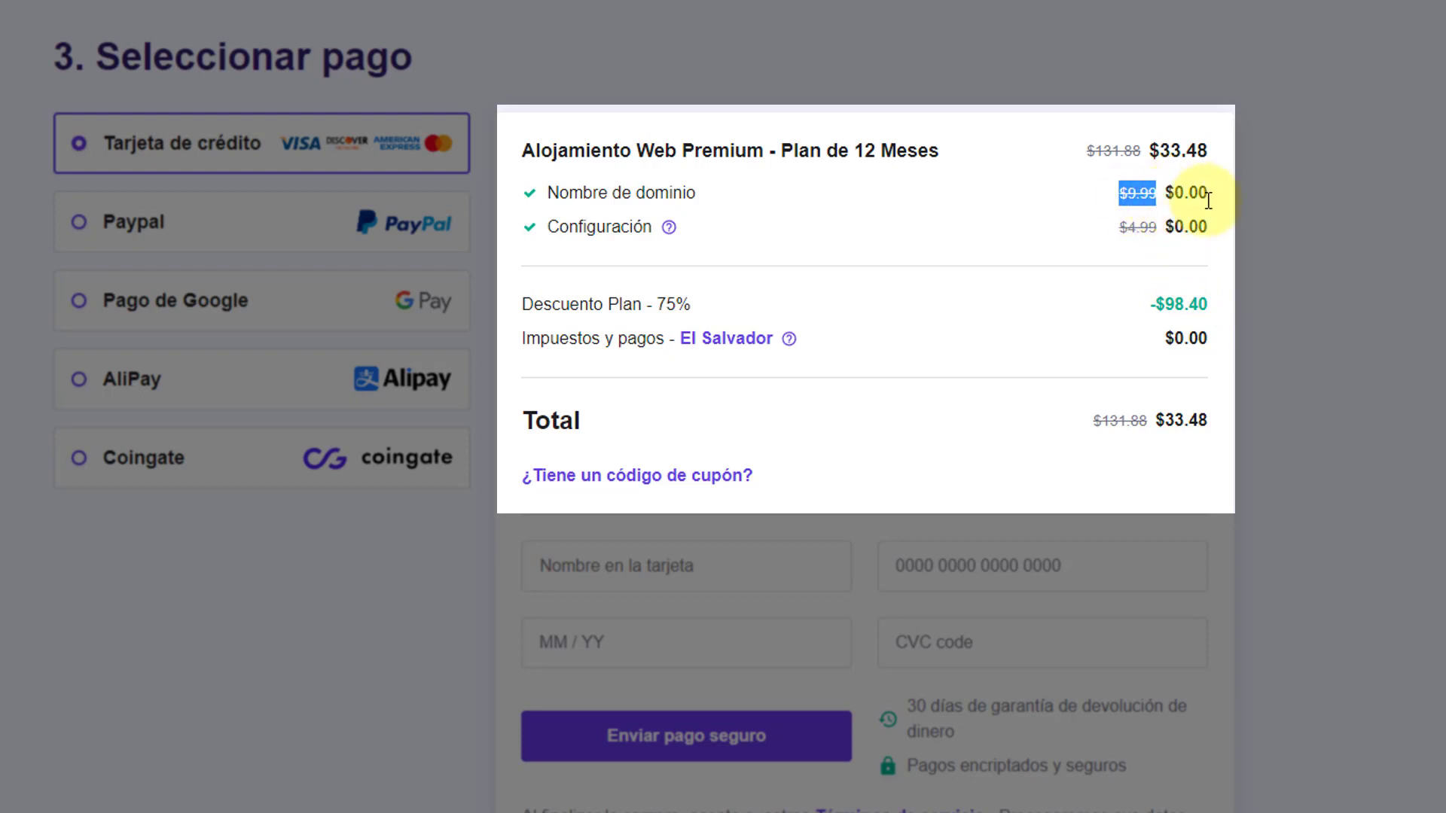
double_click(1200, 194)
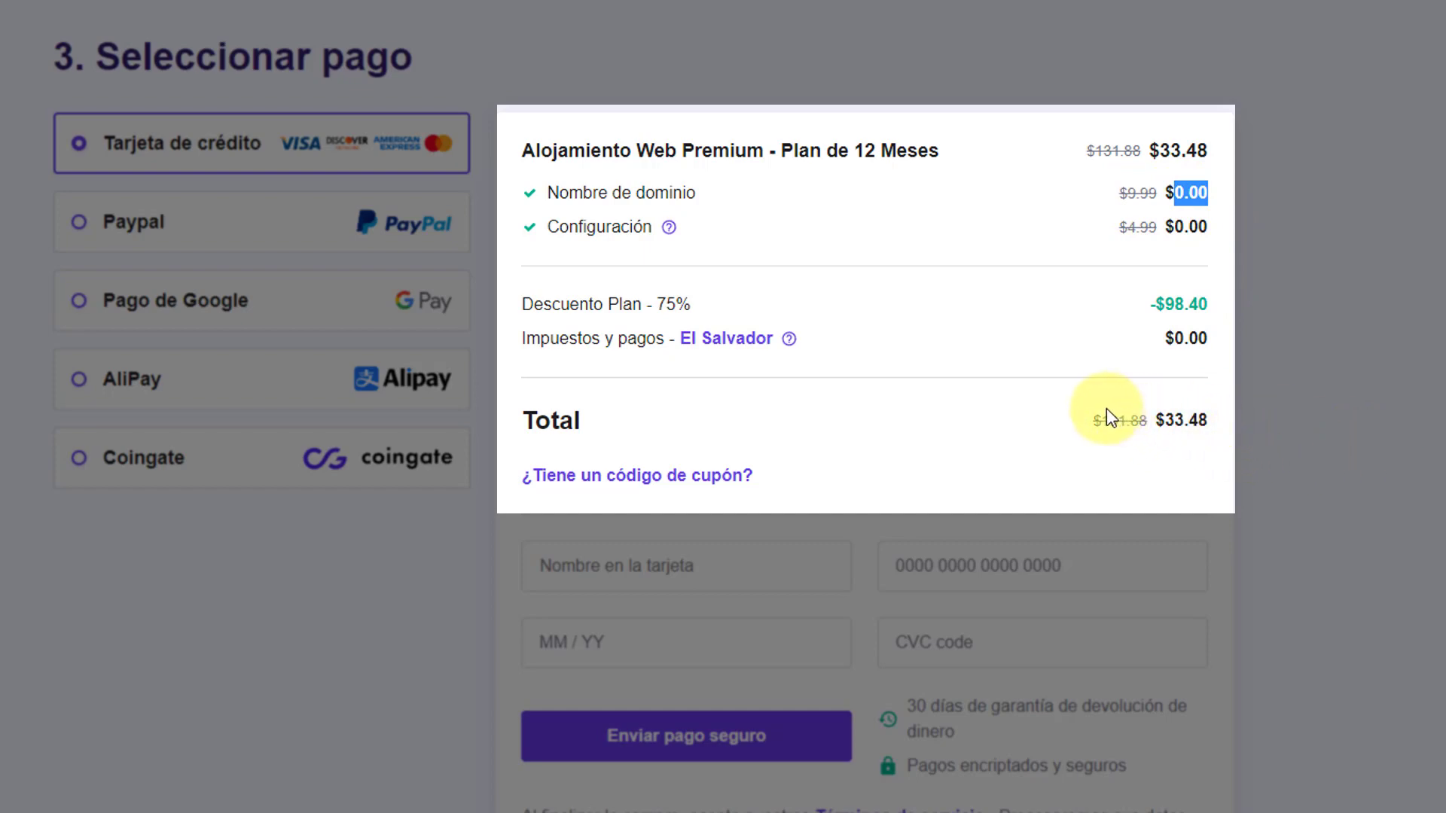
left_click_drag(1165, 419, 1233, 463)
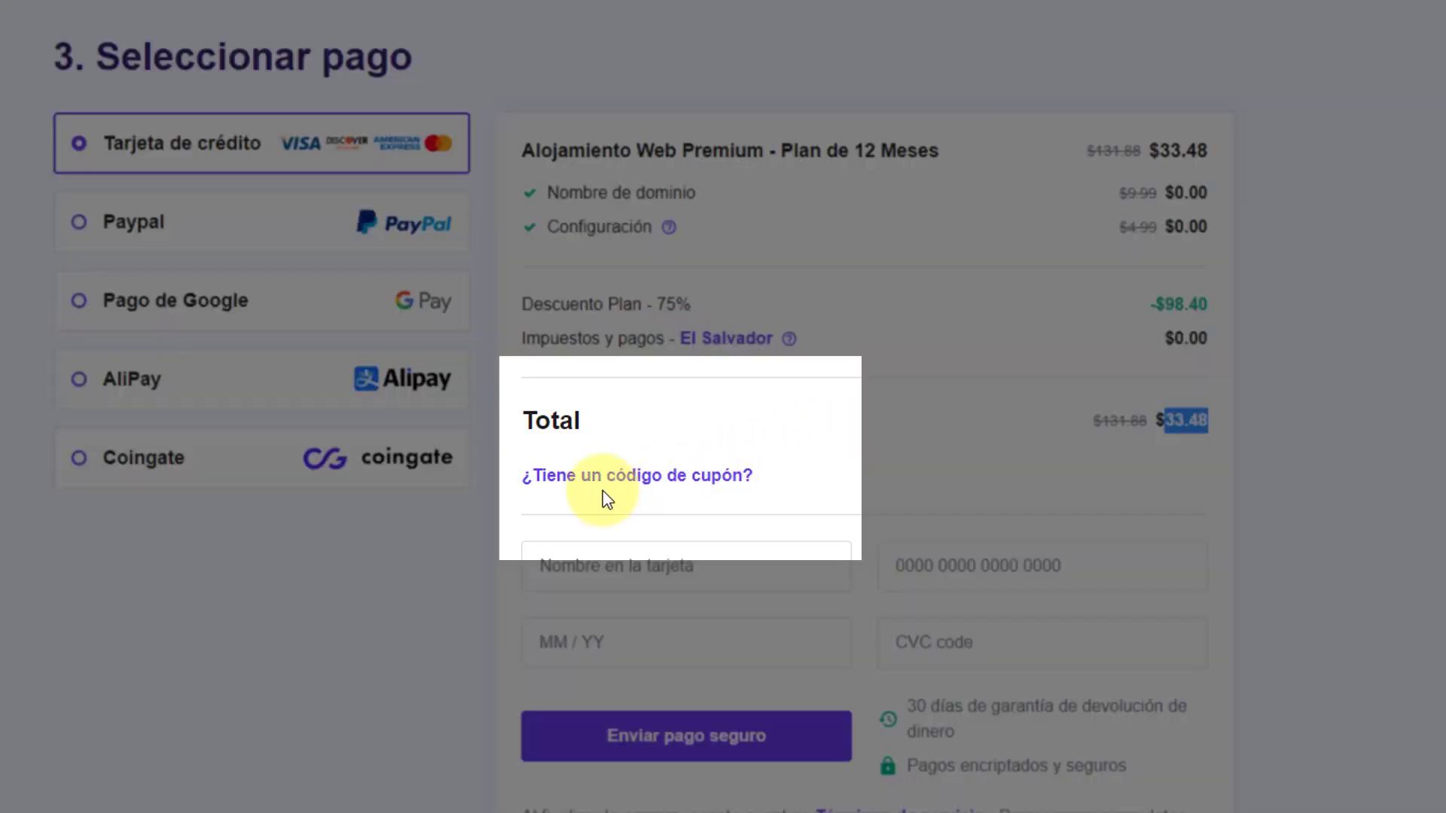
Open the coupon entry, enter the promotional coupon code and apply it to the order
left_click(674, 486)
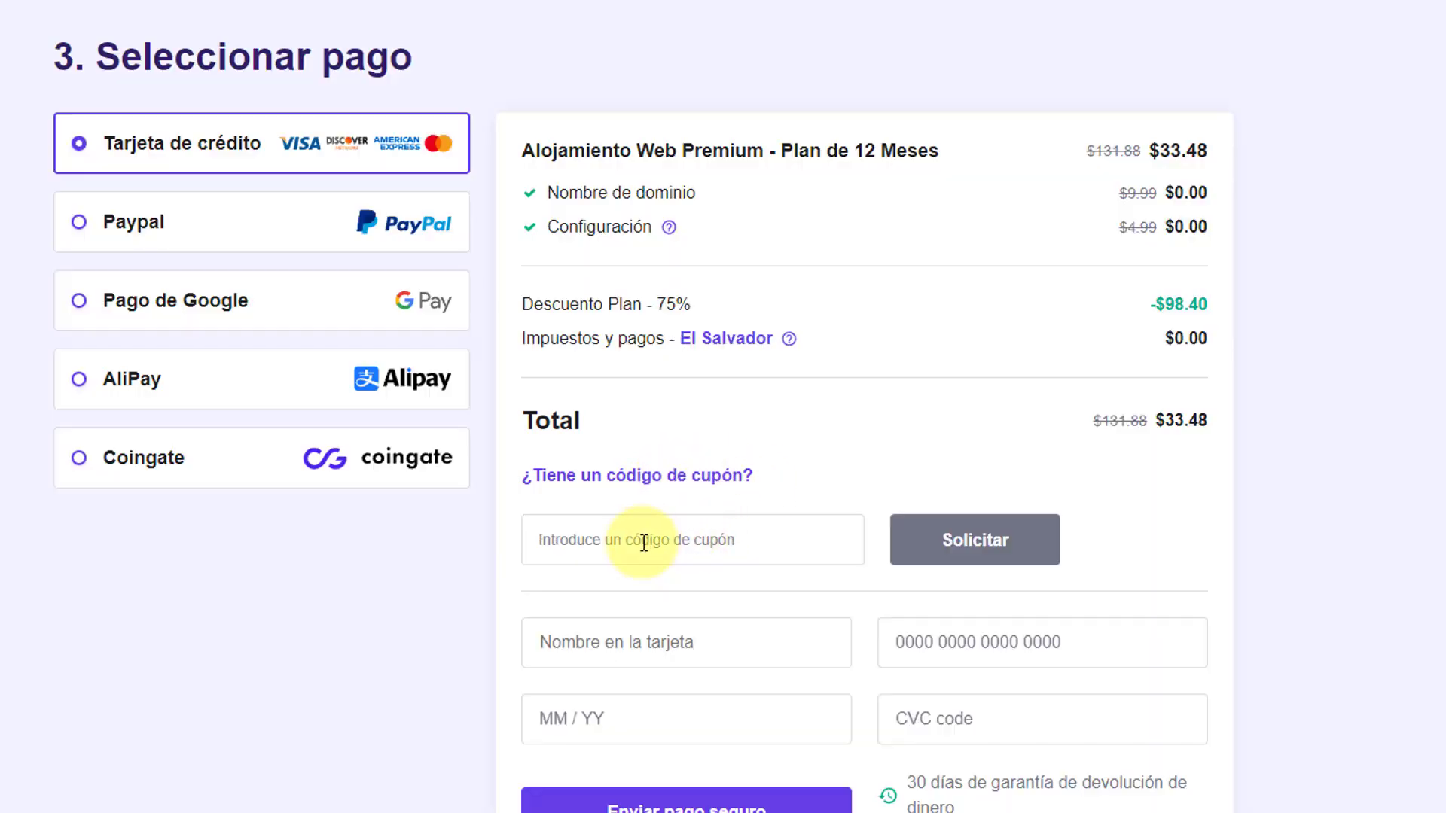
left_click(644, 542)
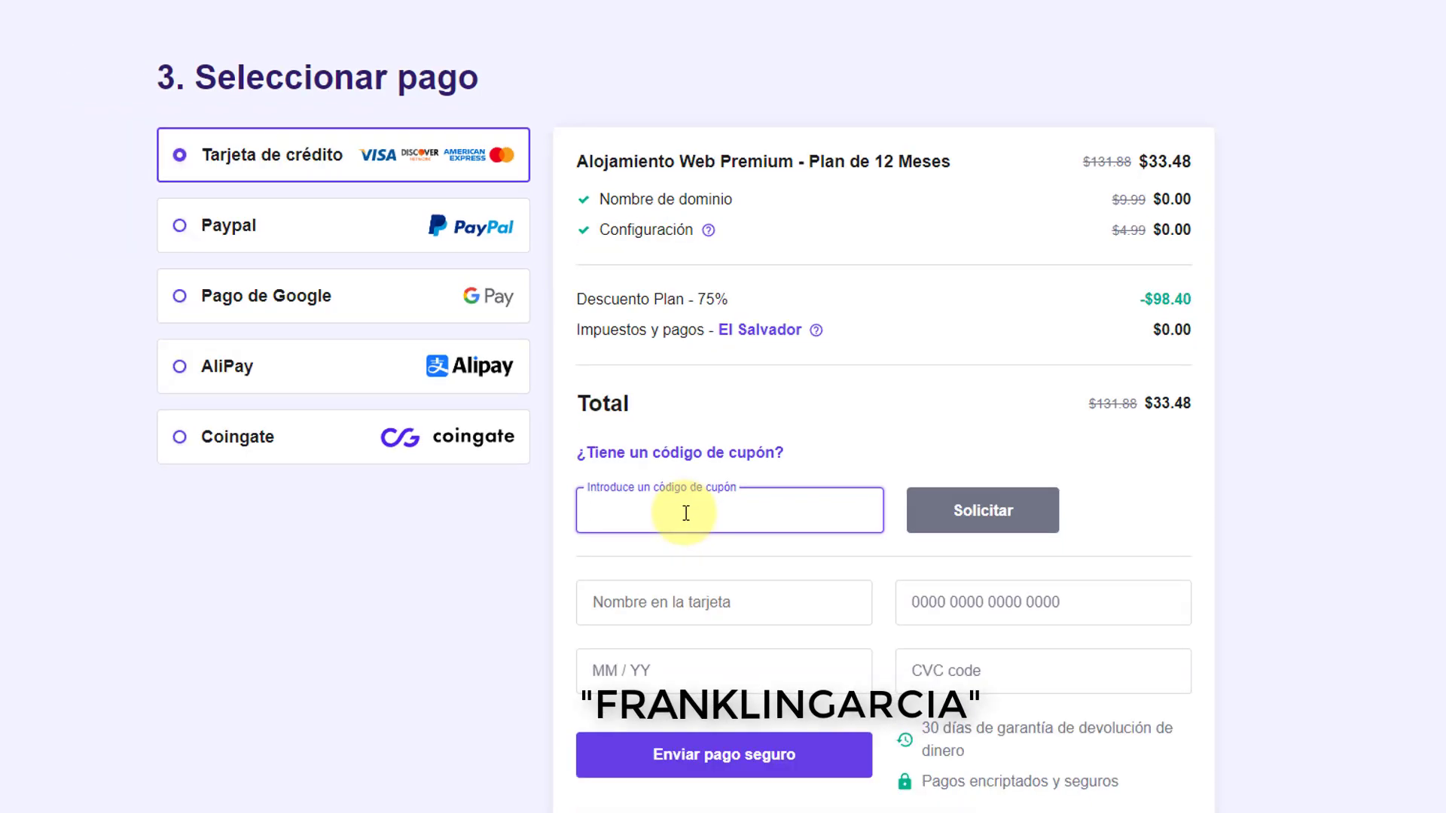
type("FRANKLINGARCIA")
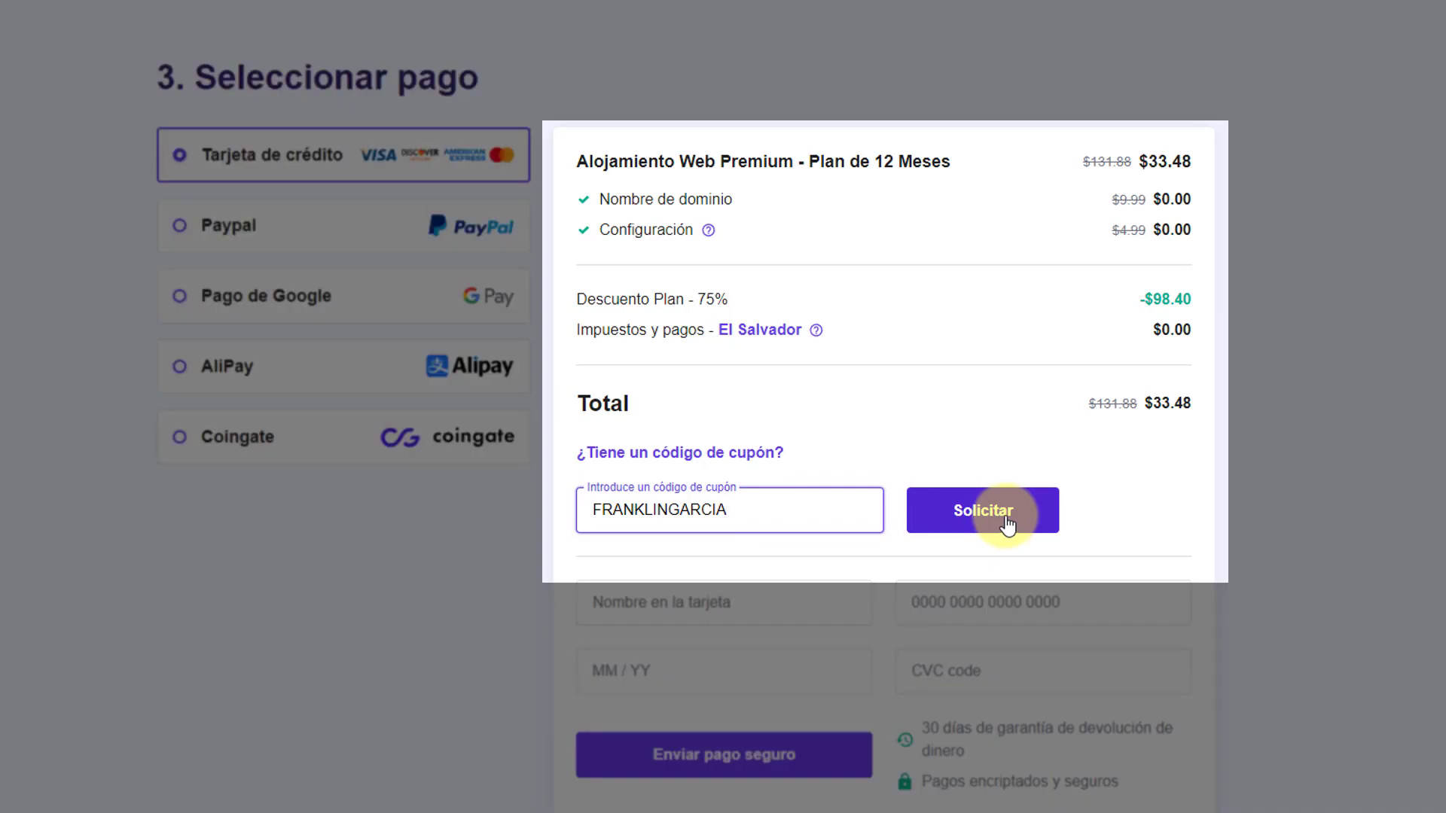
left_click(1007, 524)
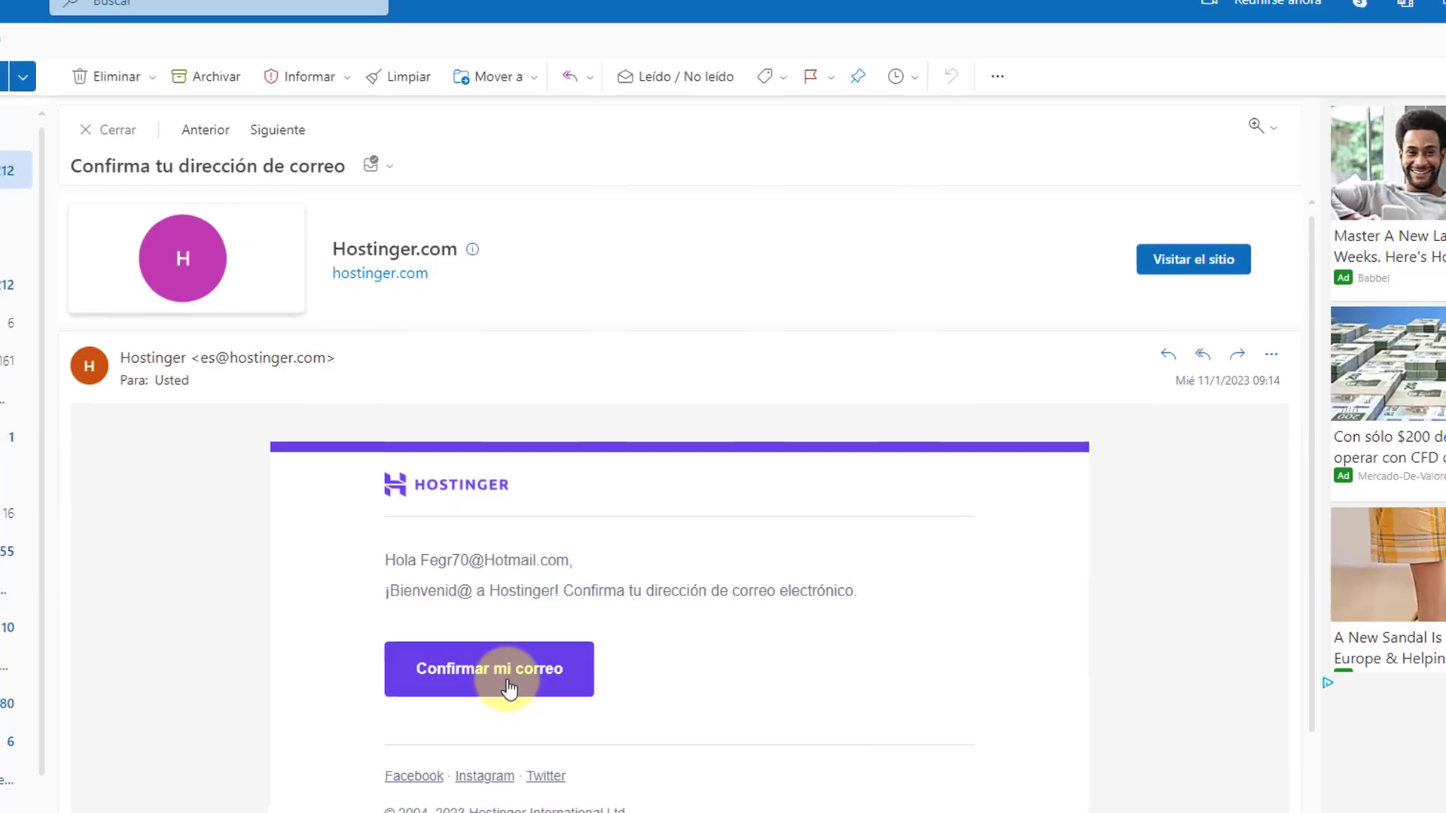
Confirm the account's e-mail address from the Hostinger message in Outlook, and review the free domain offer in hPanel
left_click(631, 683)
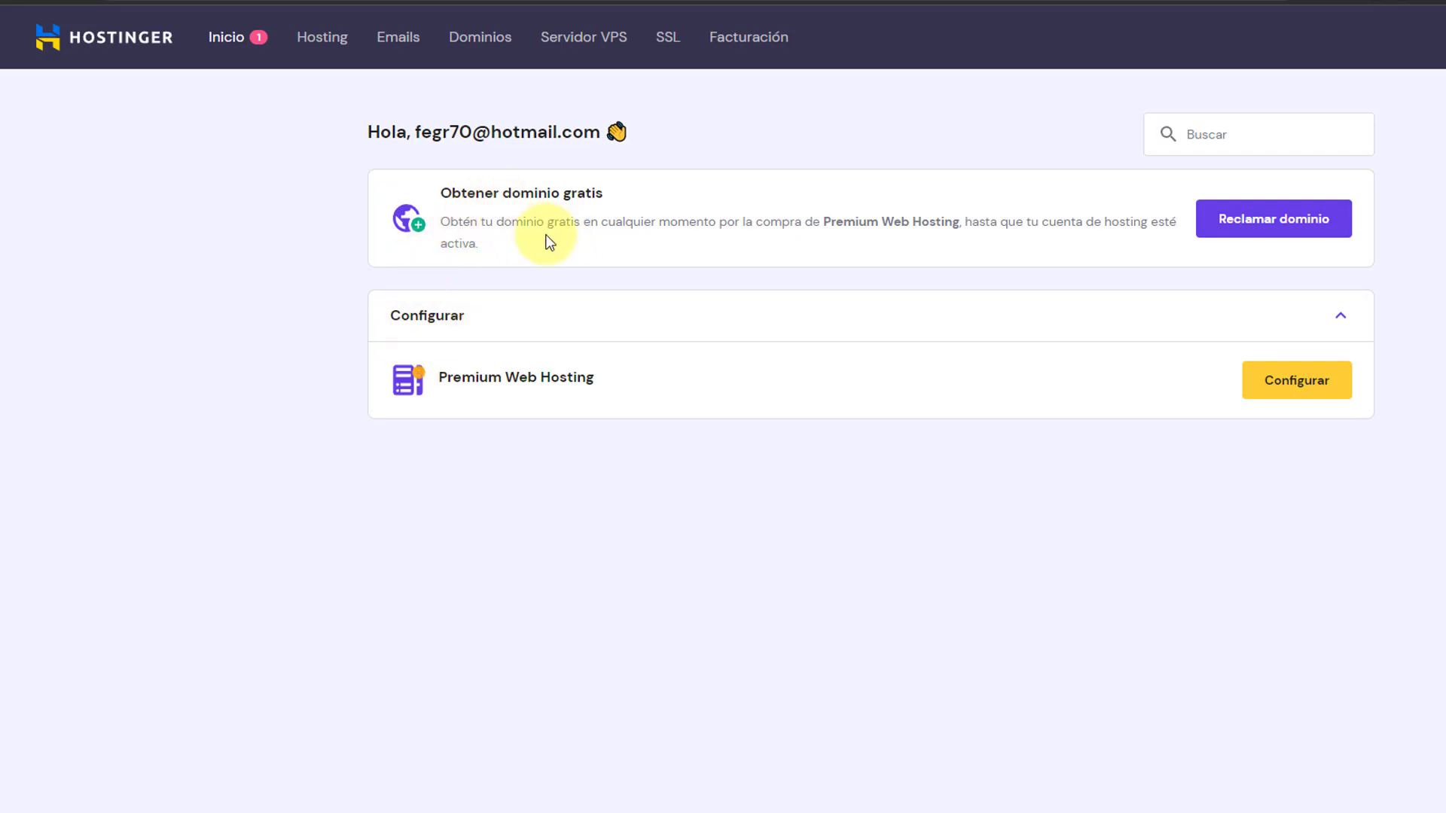
double_click(504, 195)
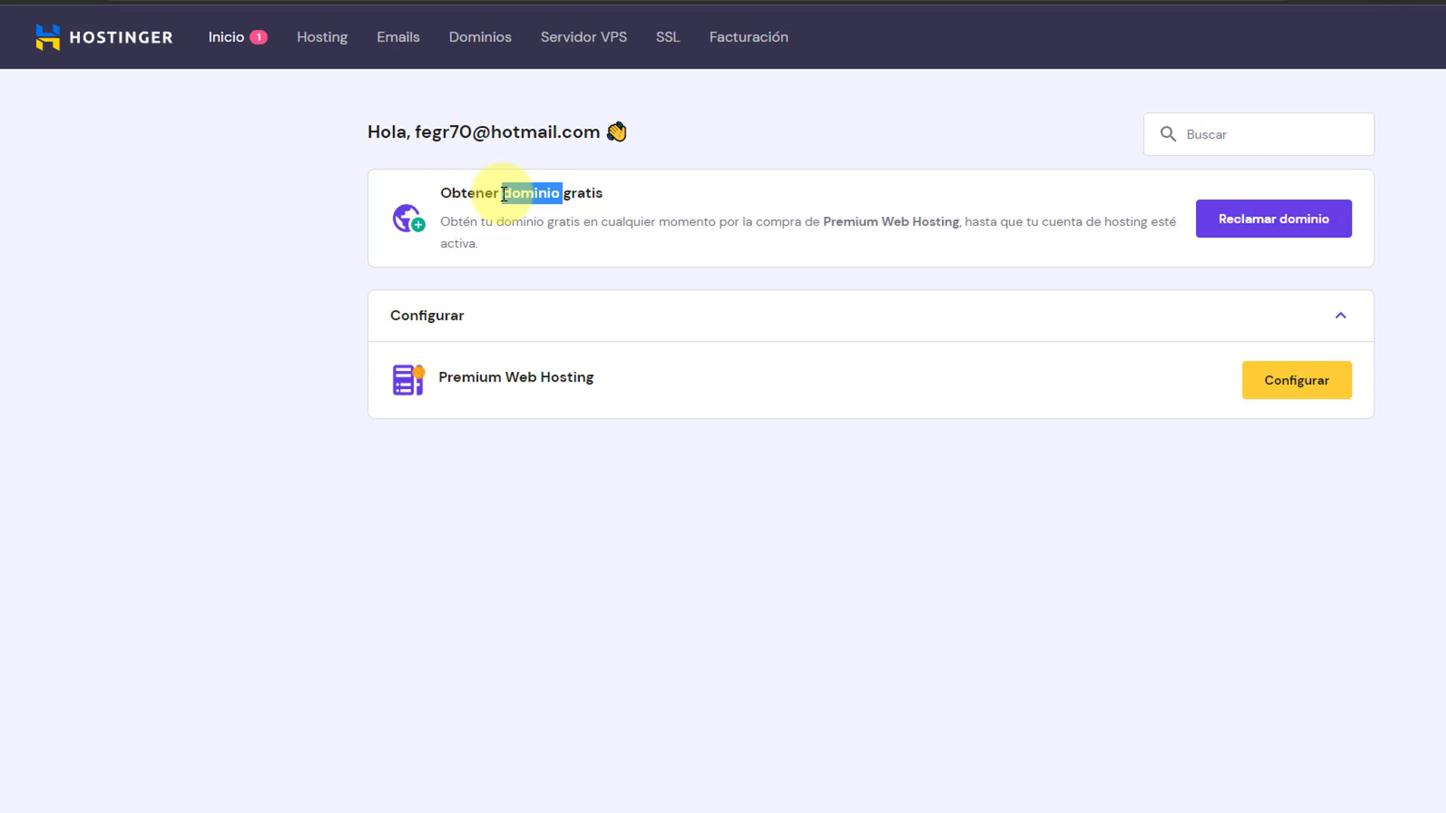
double_click(866, 221)
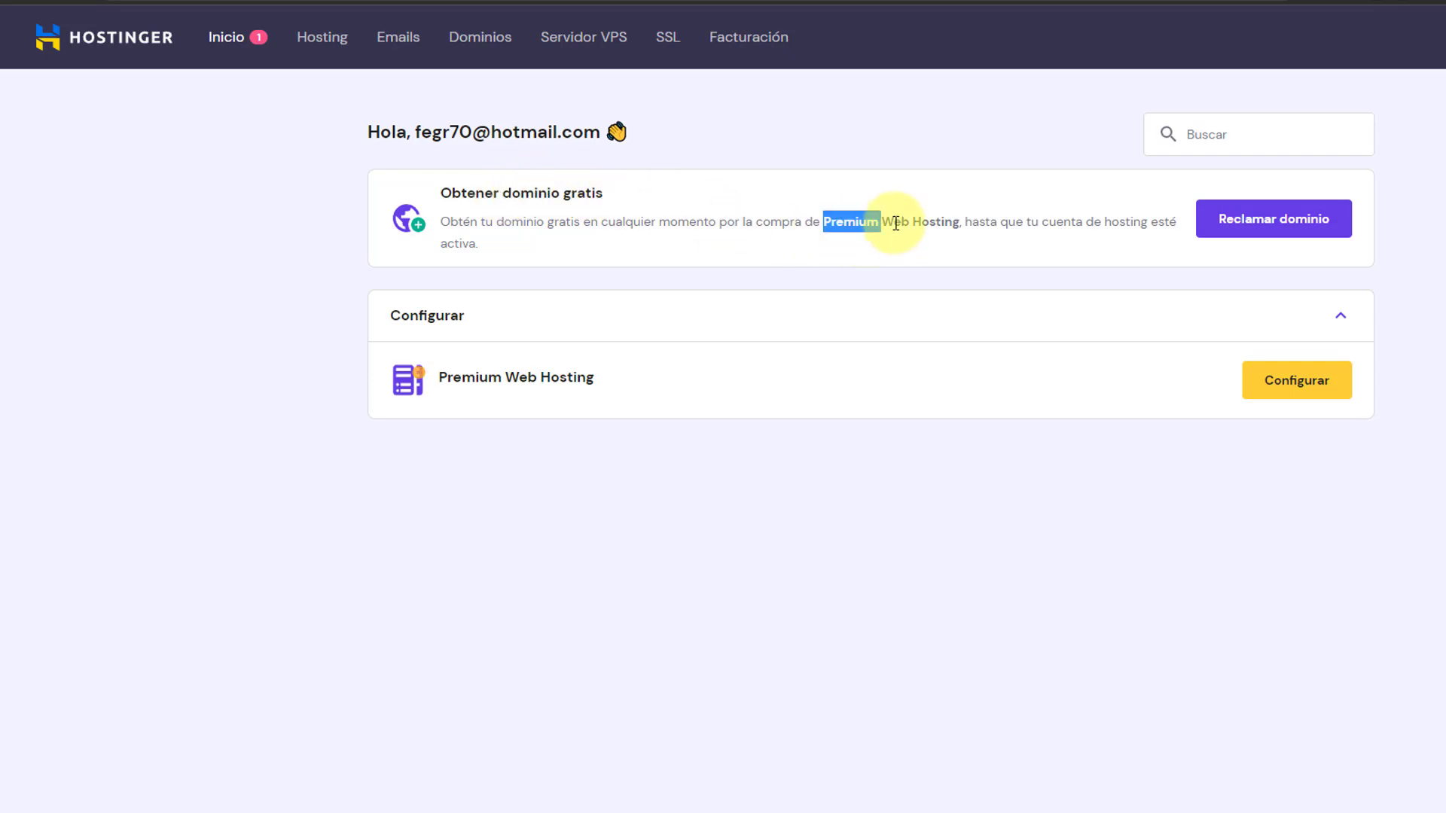
left_click(506, 188)
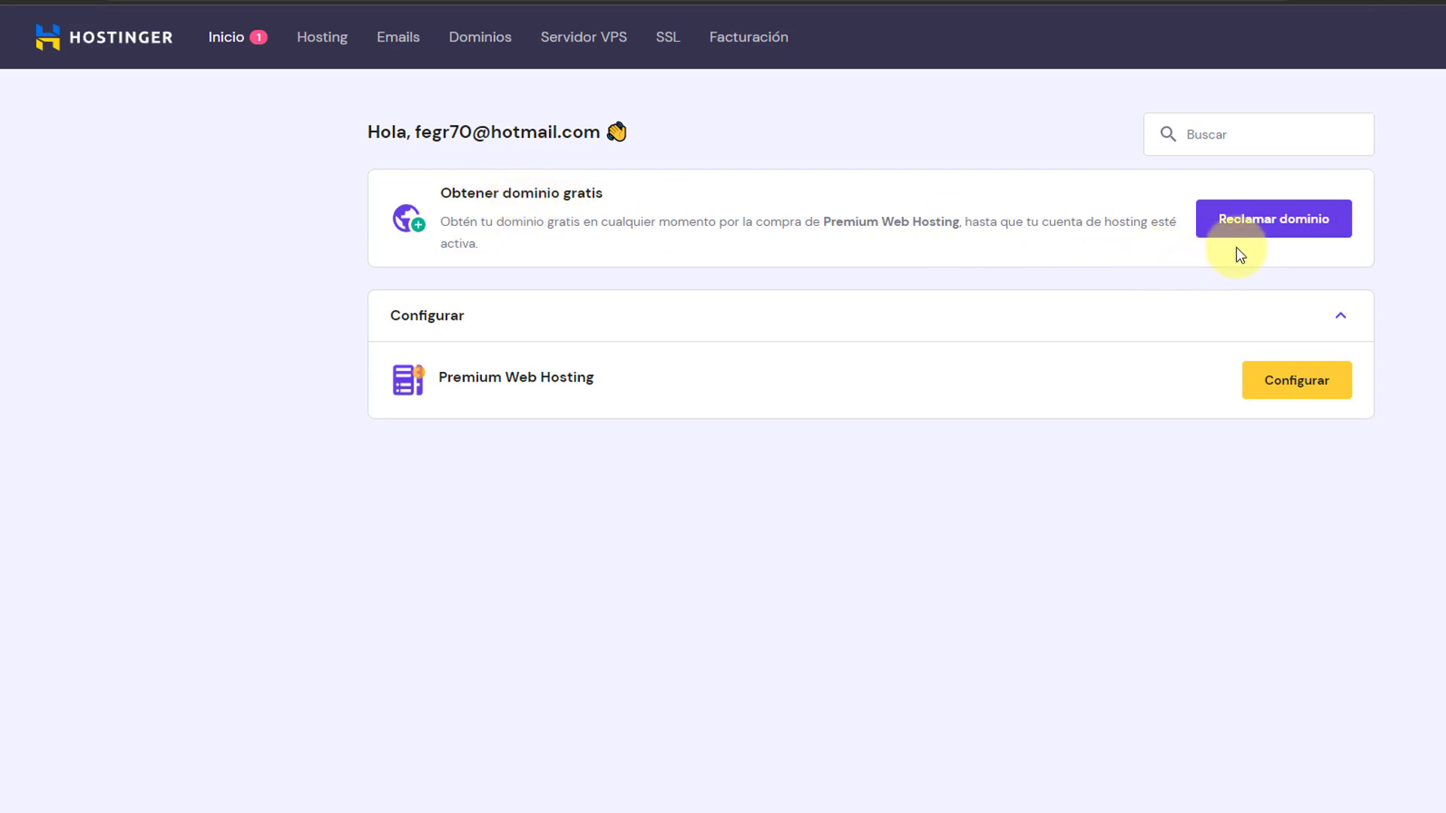
Start claiming the free domain and choose .com as its extension
left_click(1292, 235)
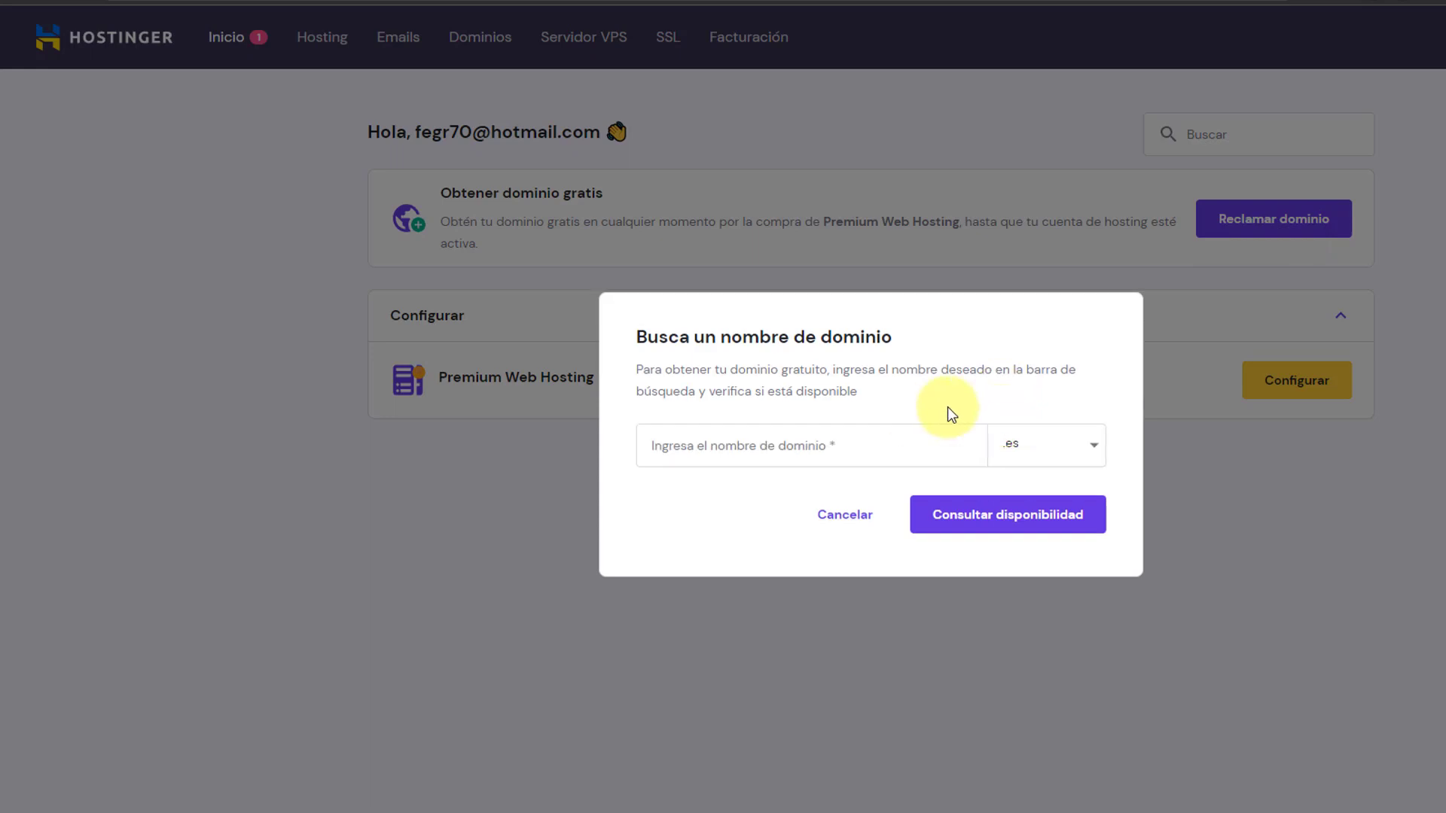
left_click(1055, 449)
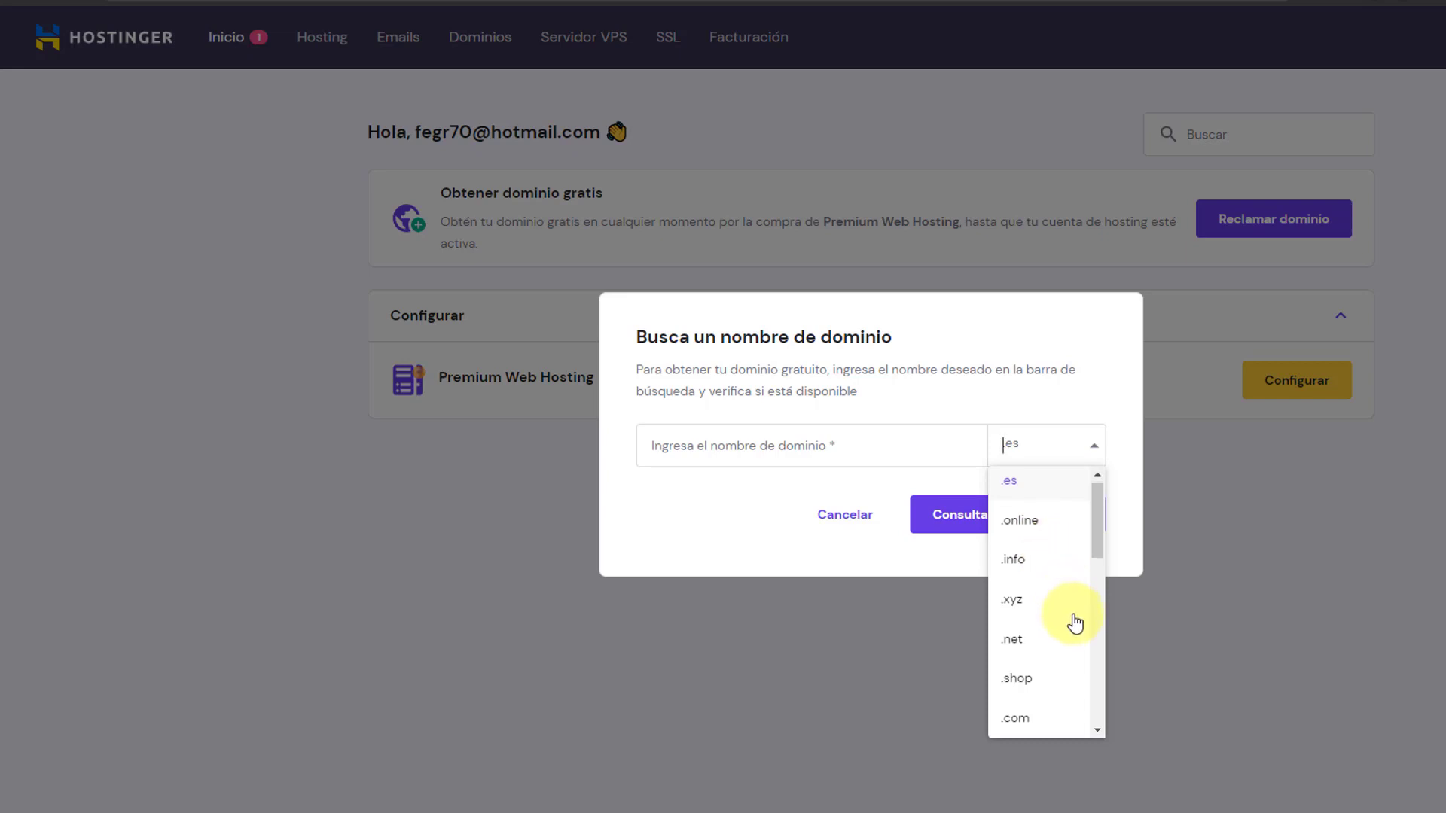
scroll(1061, 625, "down", 1)
left_click(1017, 634)
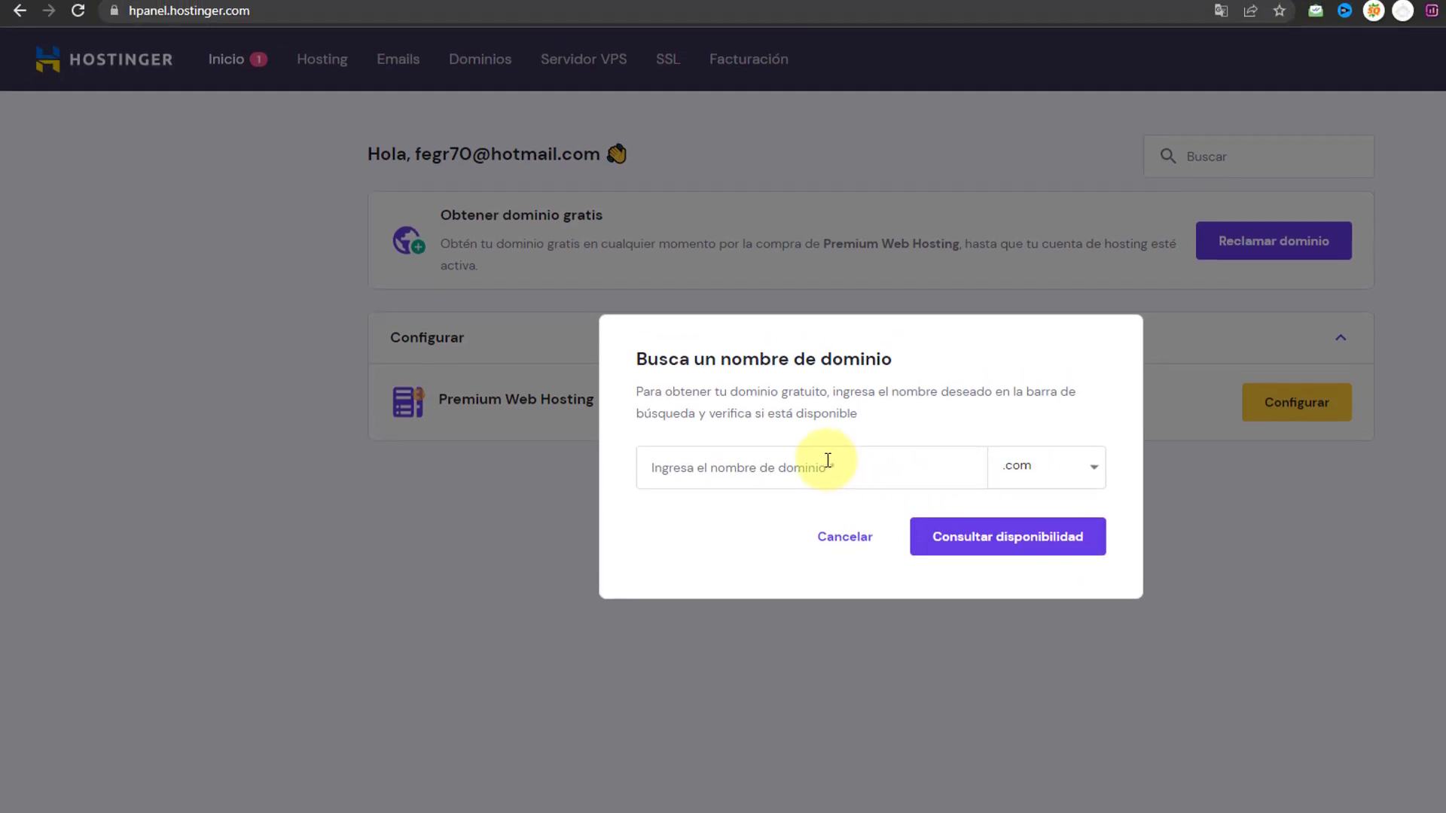
Enter the desired domain name and check its availability
left_click(799, 449)
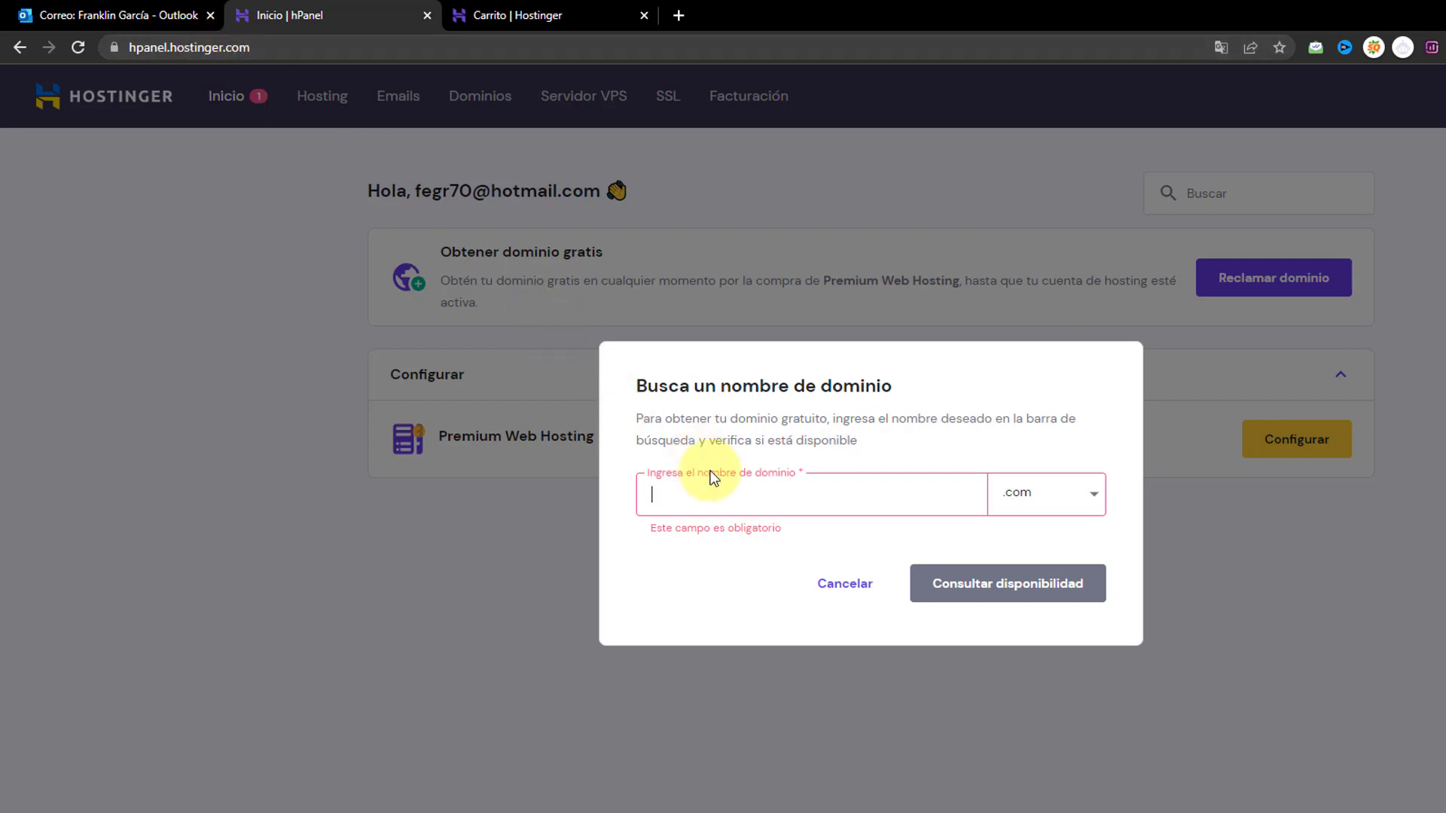
type("fra")
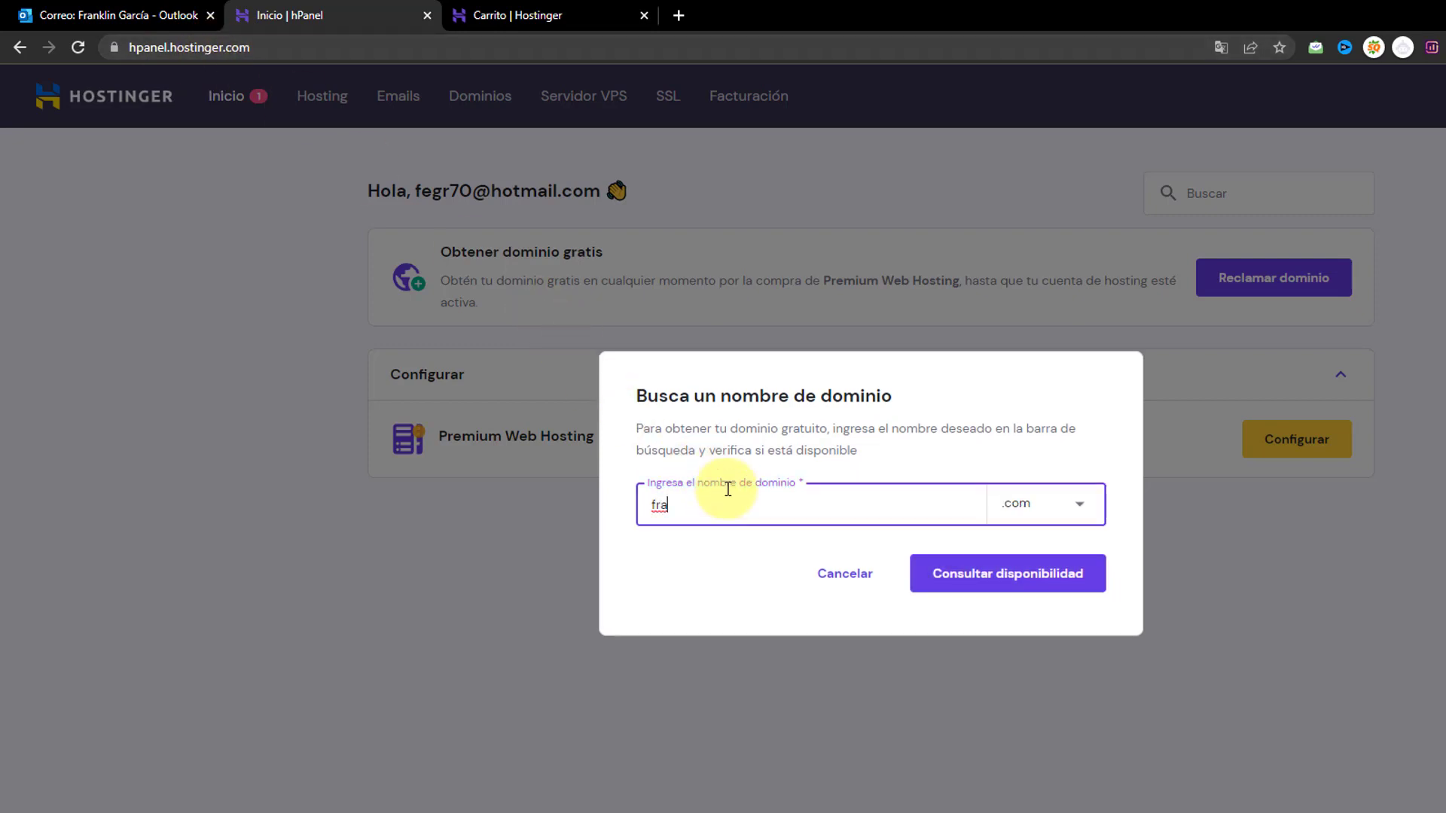
type("nklingarciayt")
left_click(996, 576)
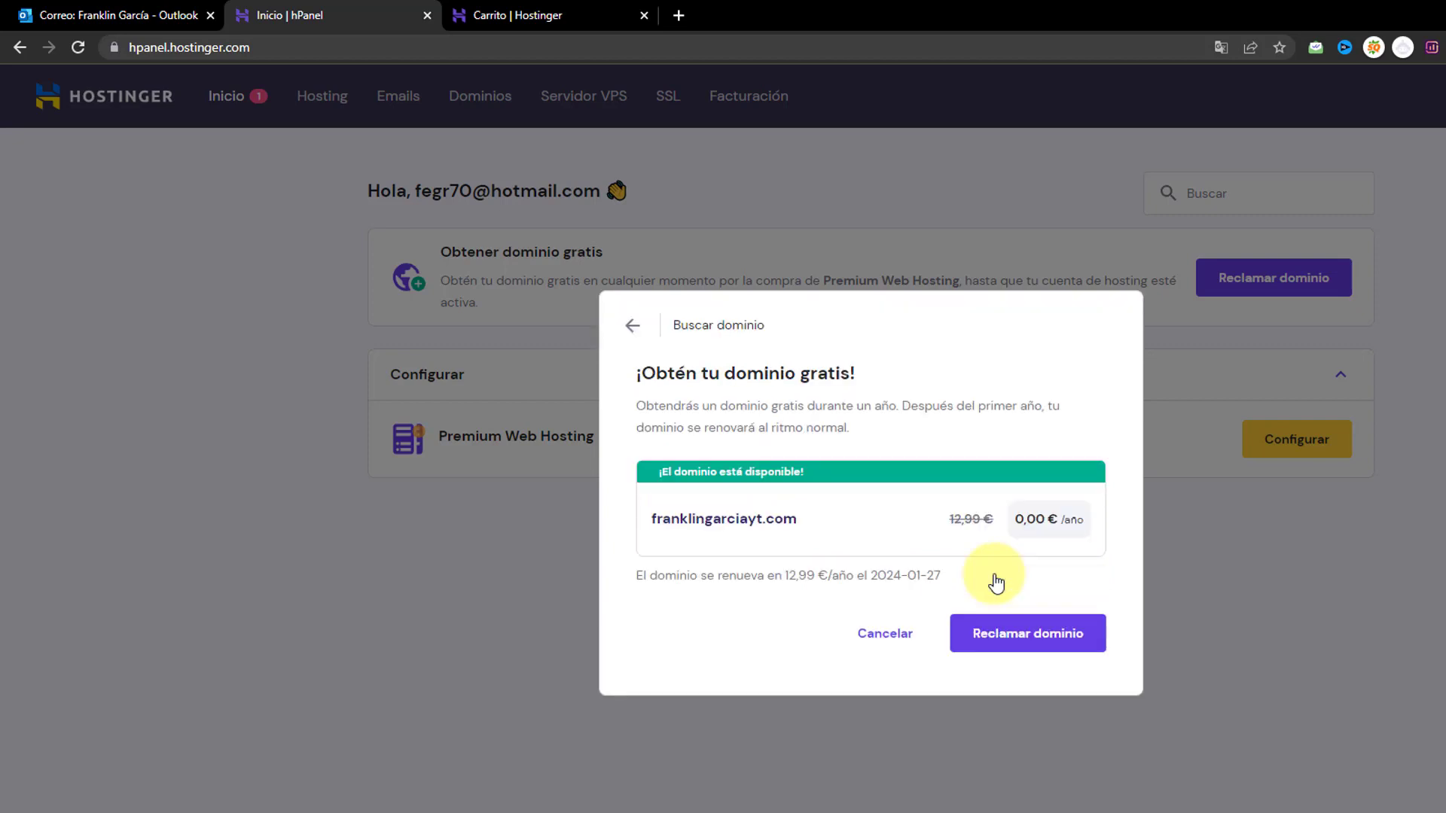
Review the domain name and its free first-year terms, and claim the domain
left_click_drag(652, 519, 798, 548)
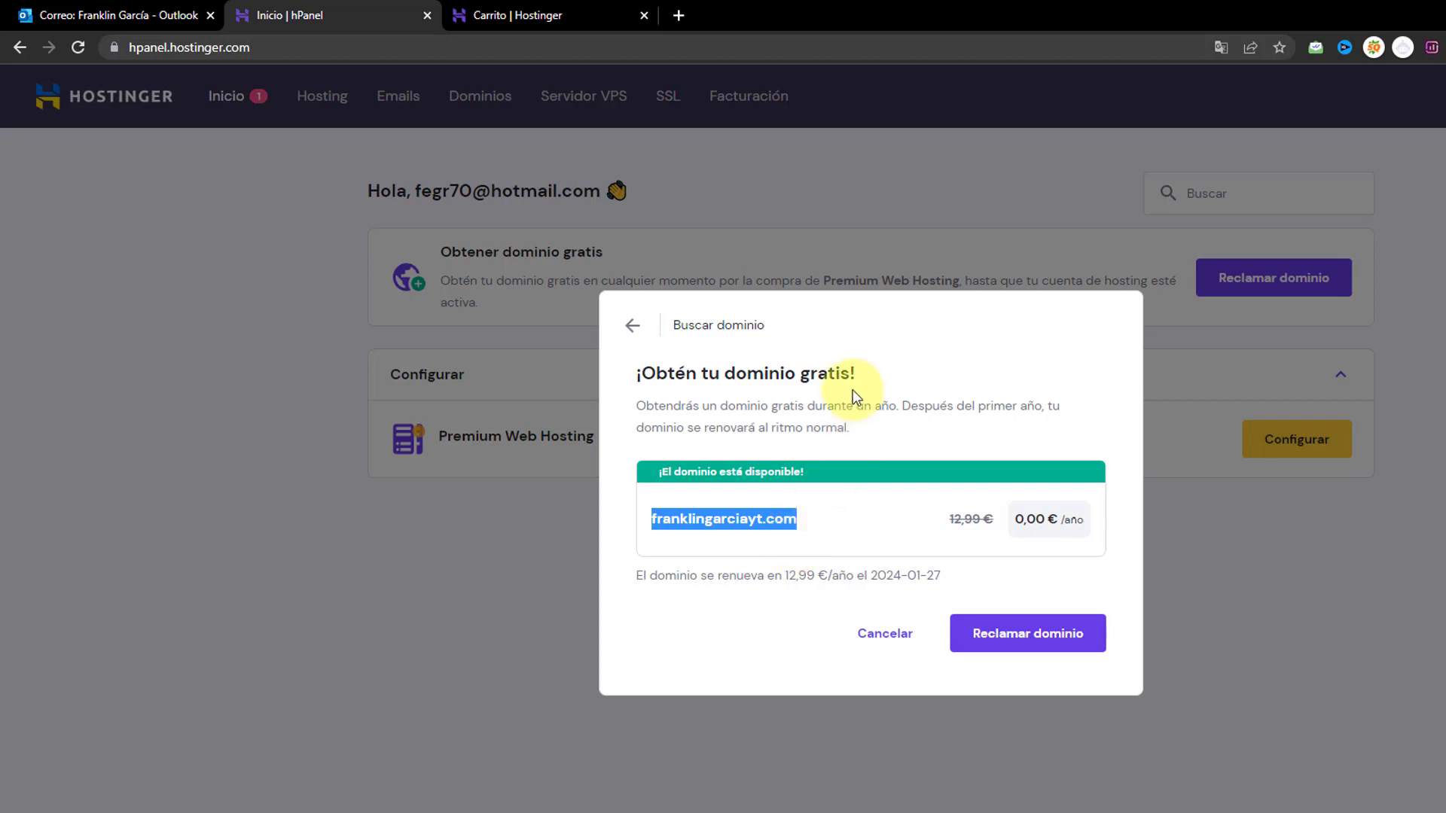
triple_click(834, 374)
double_click(993, 407)
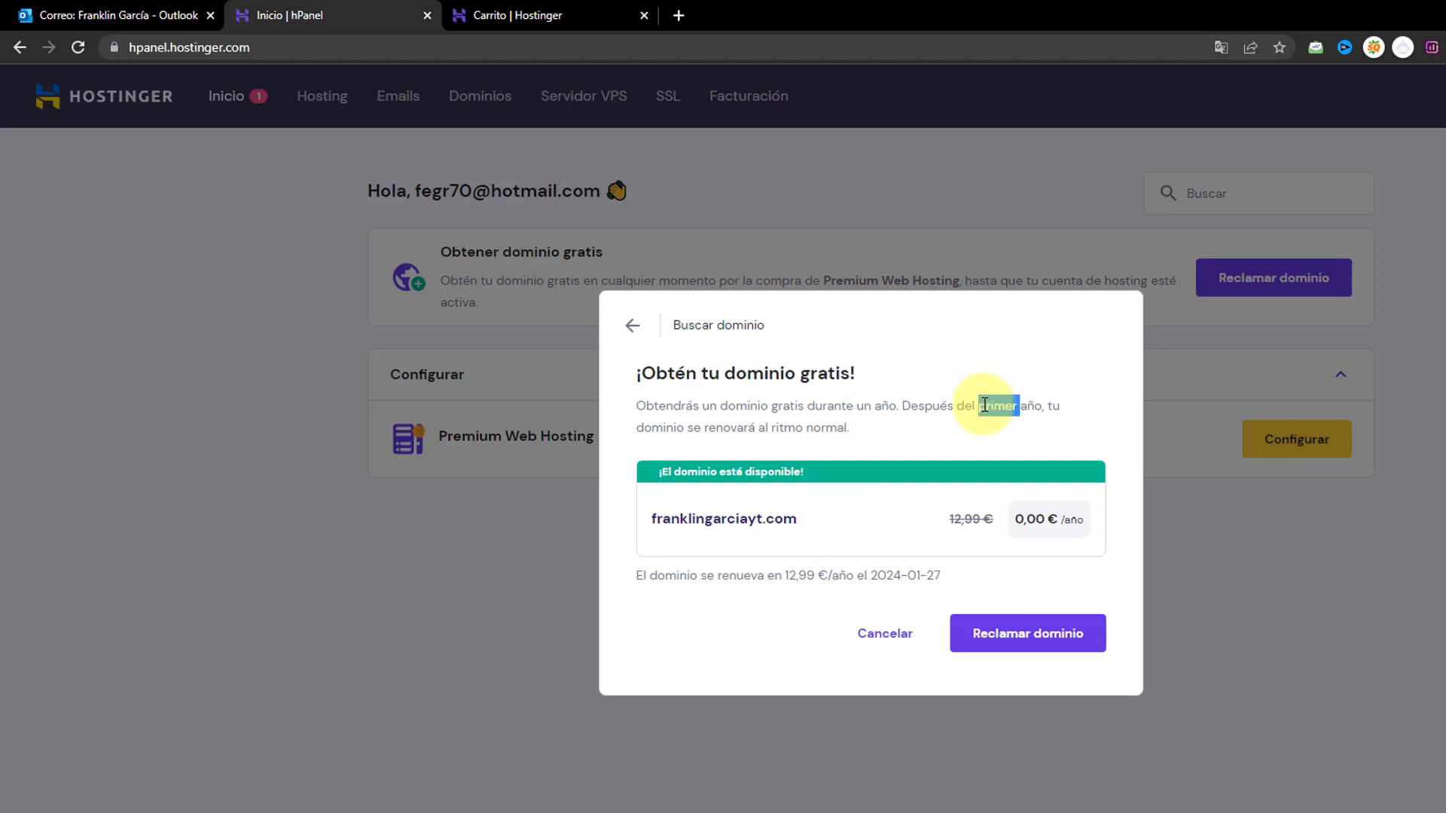
left_click(1017, 640)
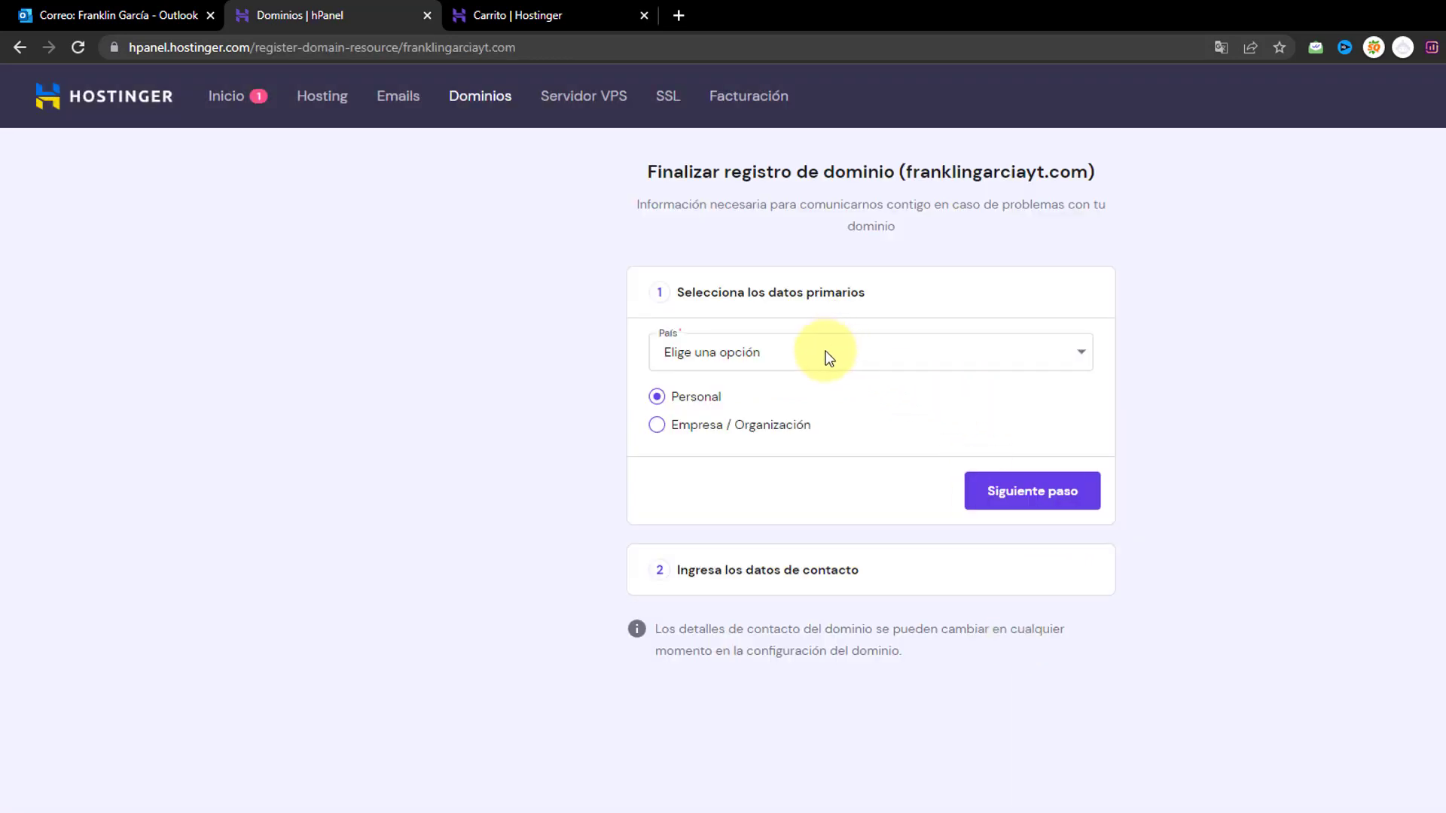
Set the registrant's country to El Salvador, keep the Personal registration type, and proceed to the contact details
left_click(829, 358)
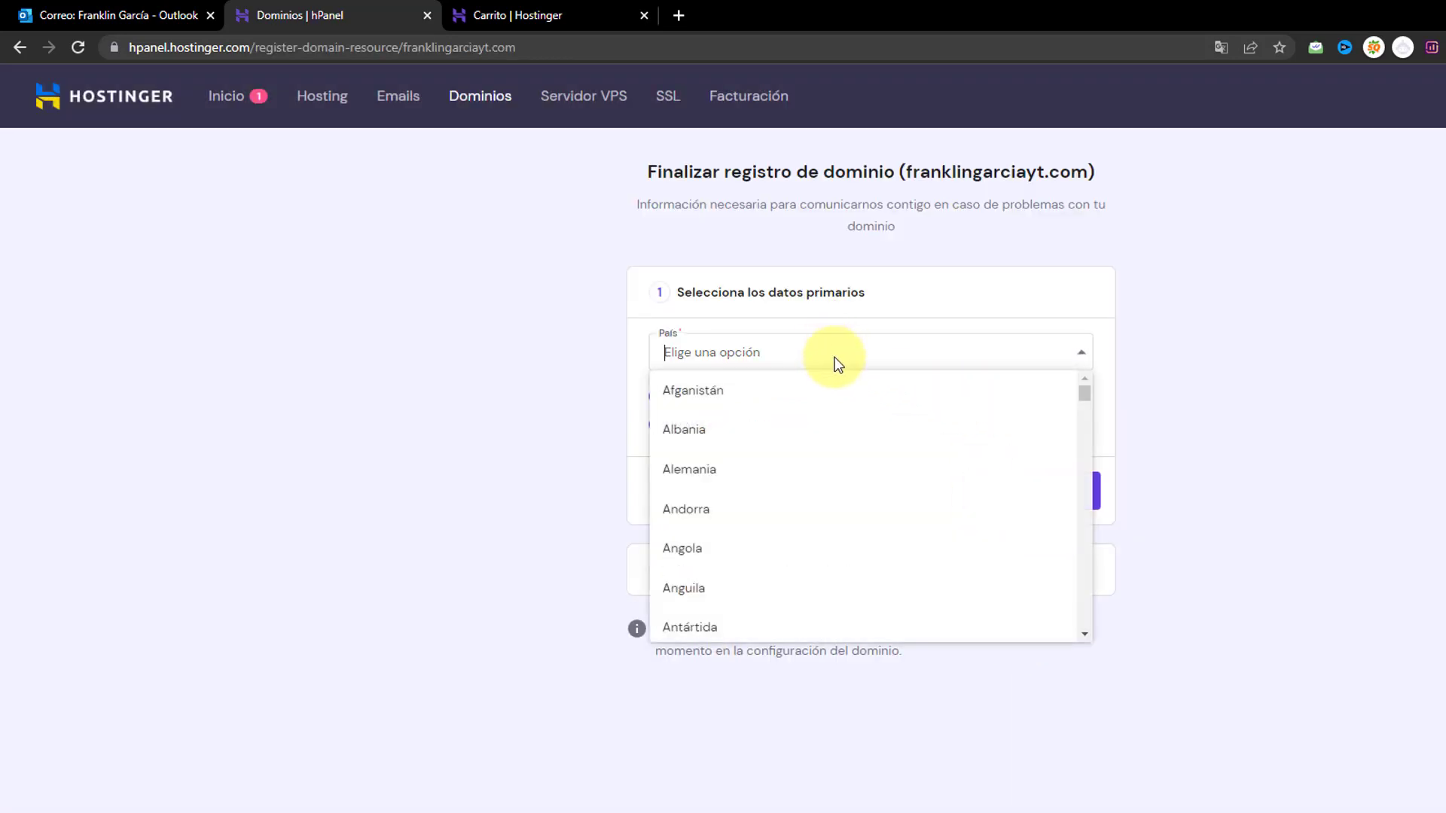
type("r")
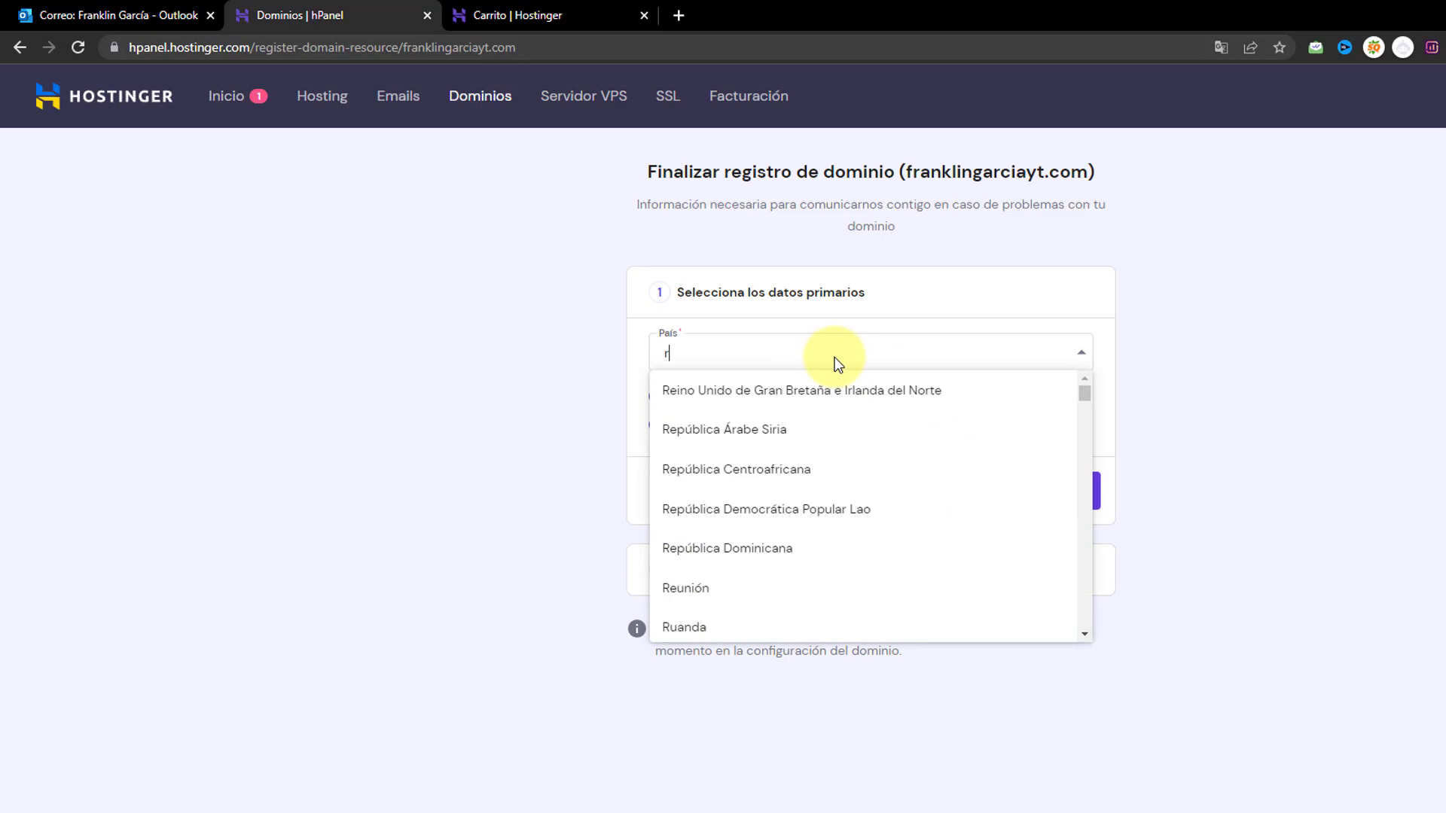
key("BackSpace")
type("el s")
left_click(770, 390)
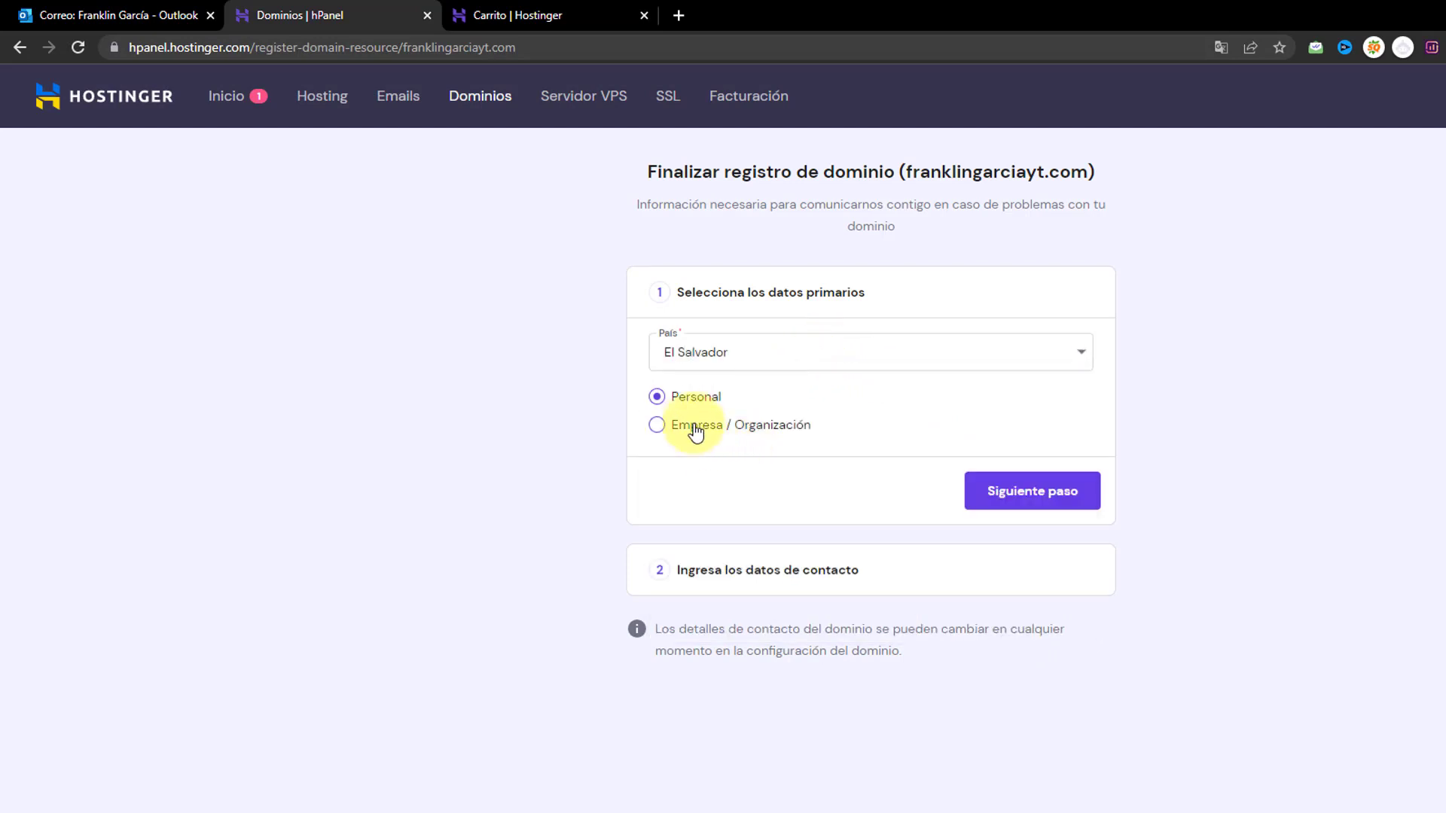
double_click(692, 399)
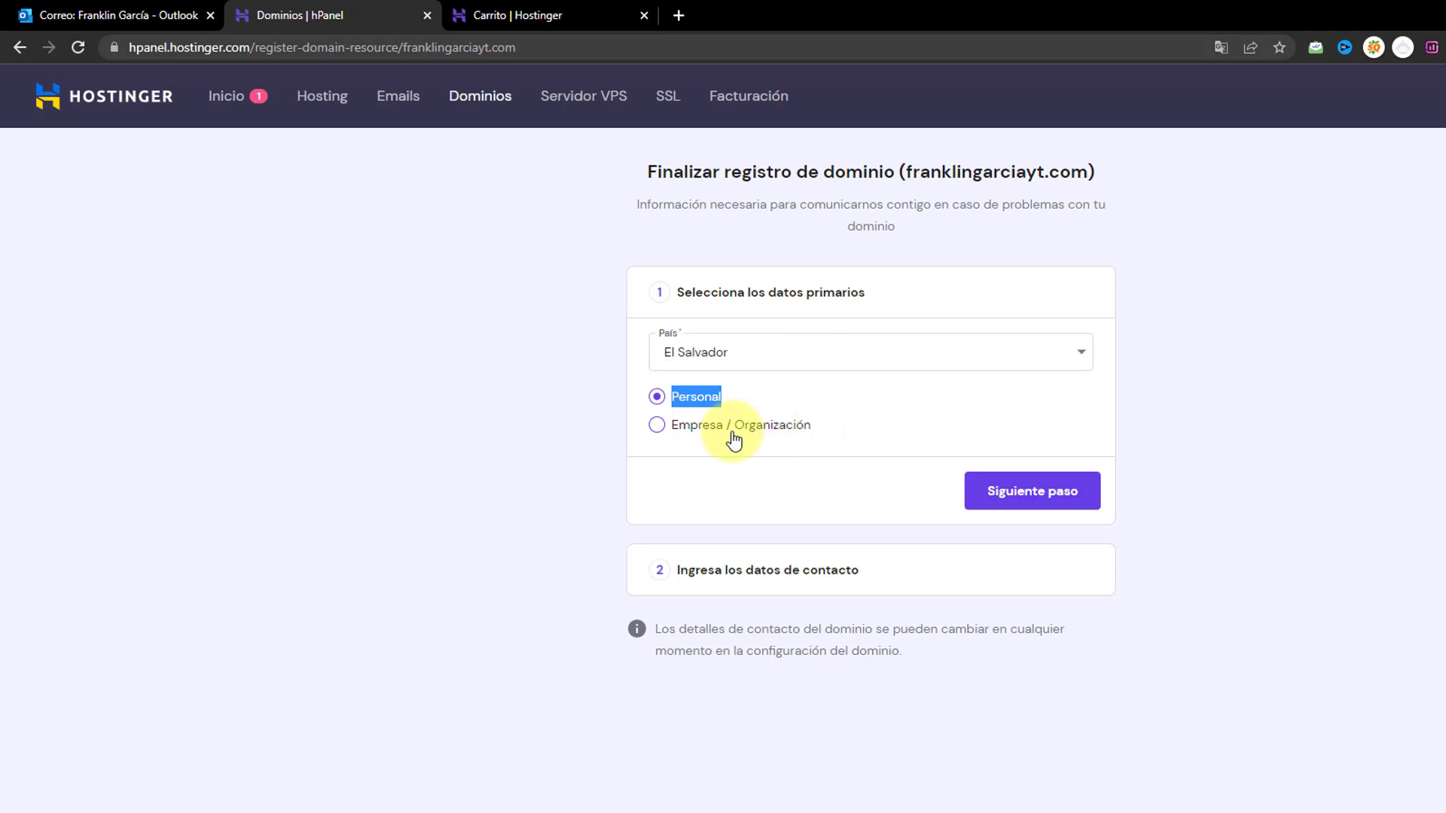
left_click(1019, 503)
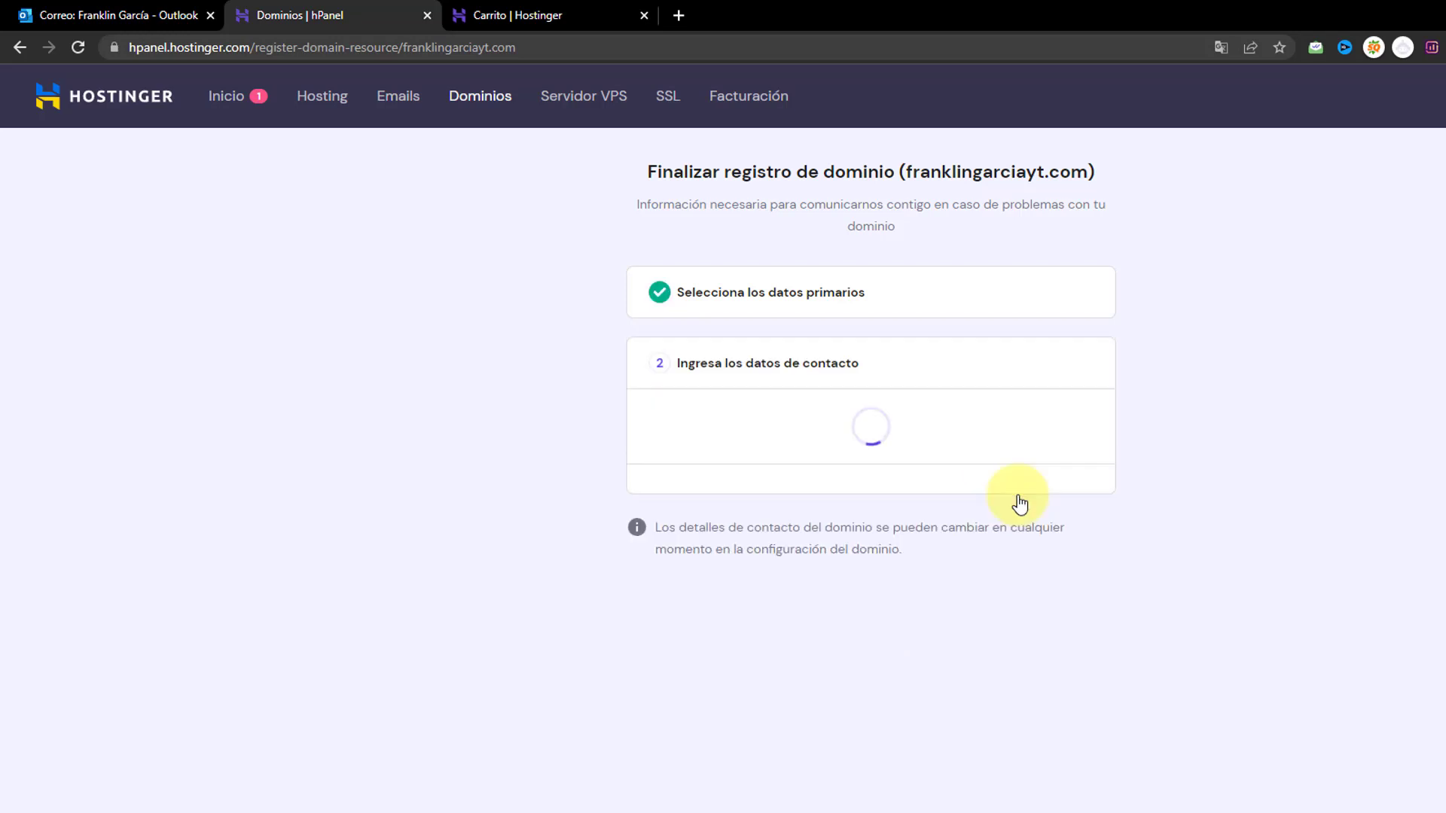
Fill in the registrant's name, region, city, address, postal code and phone number, and finalize the domain registration
left_click(770, 432)
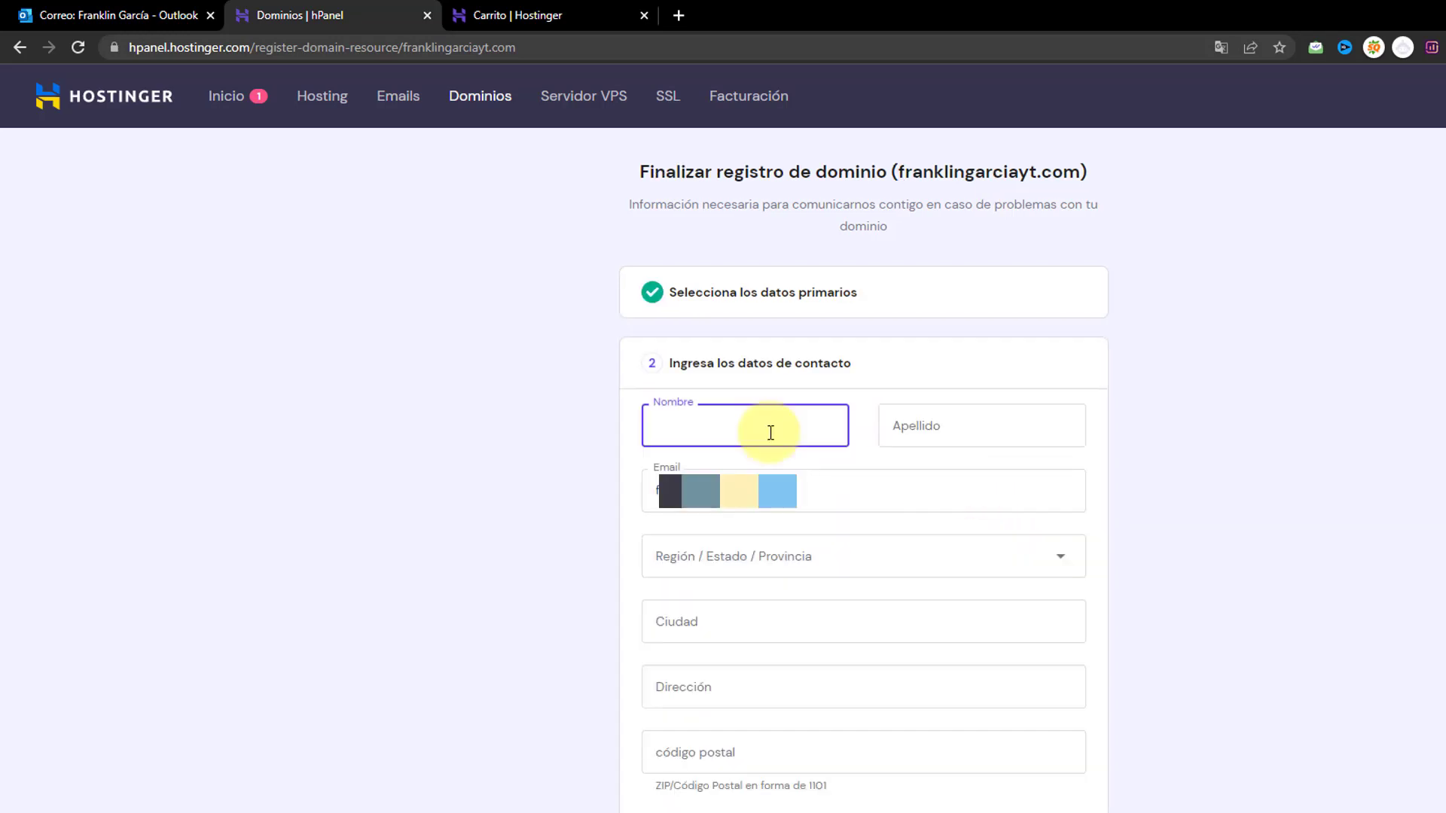
type("Fara")
type("rankl")
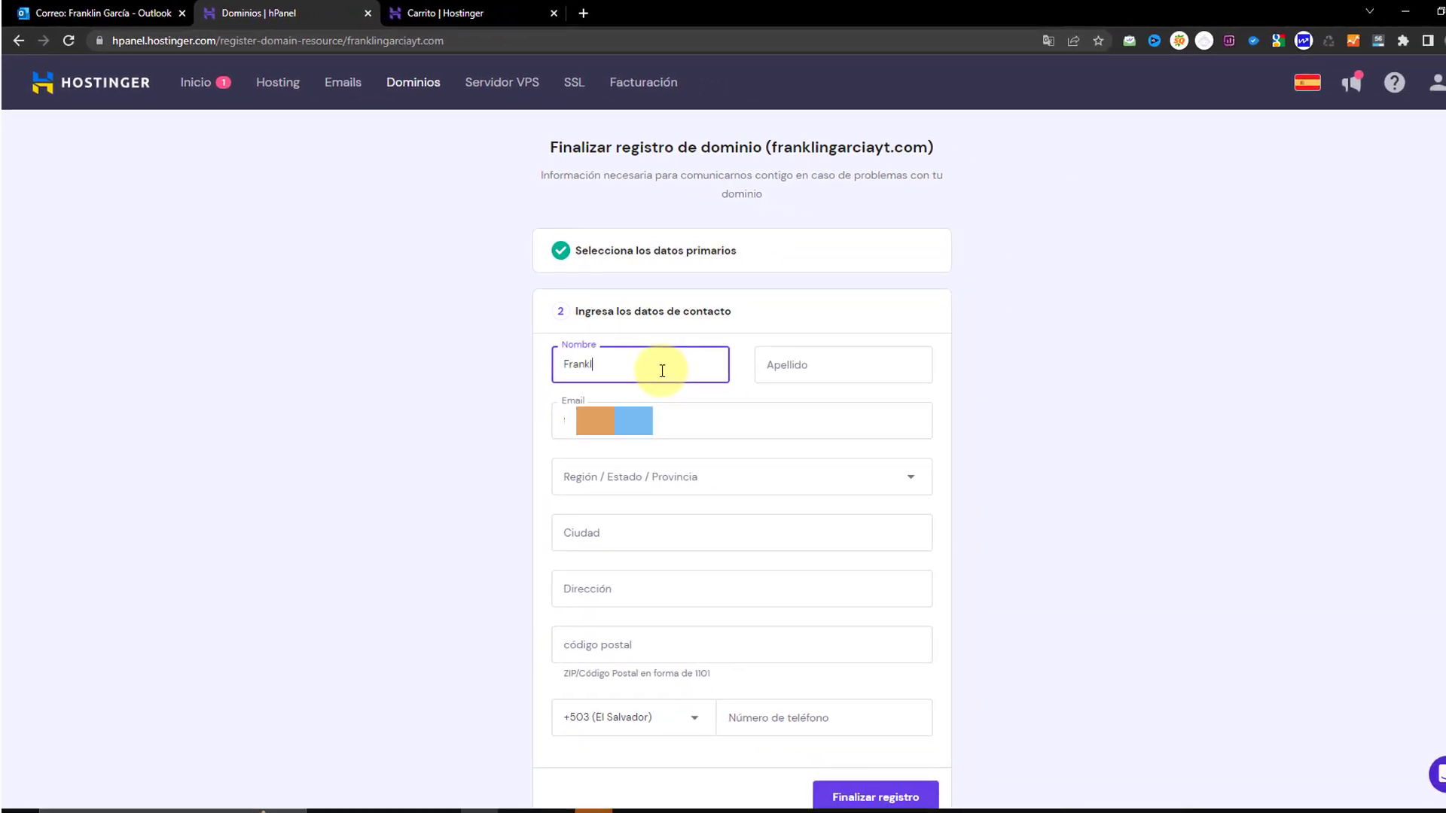
left_click(659, 422)
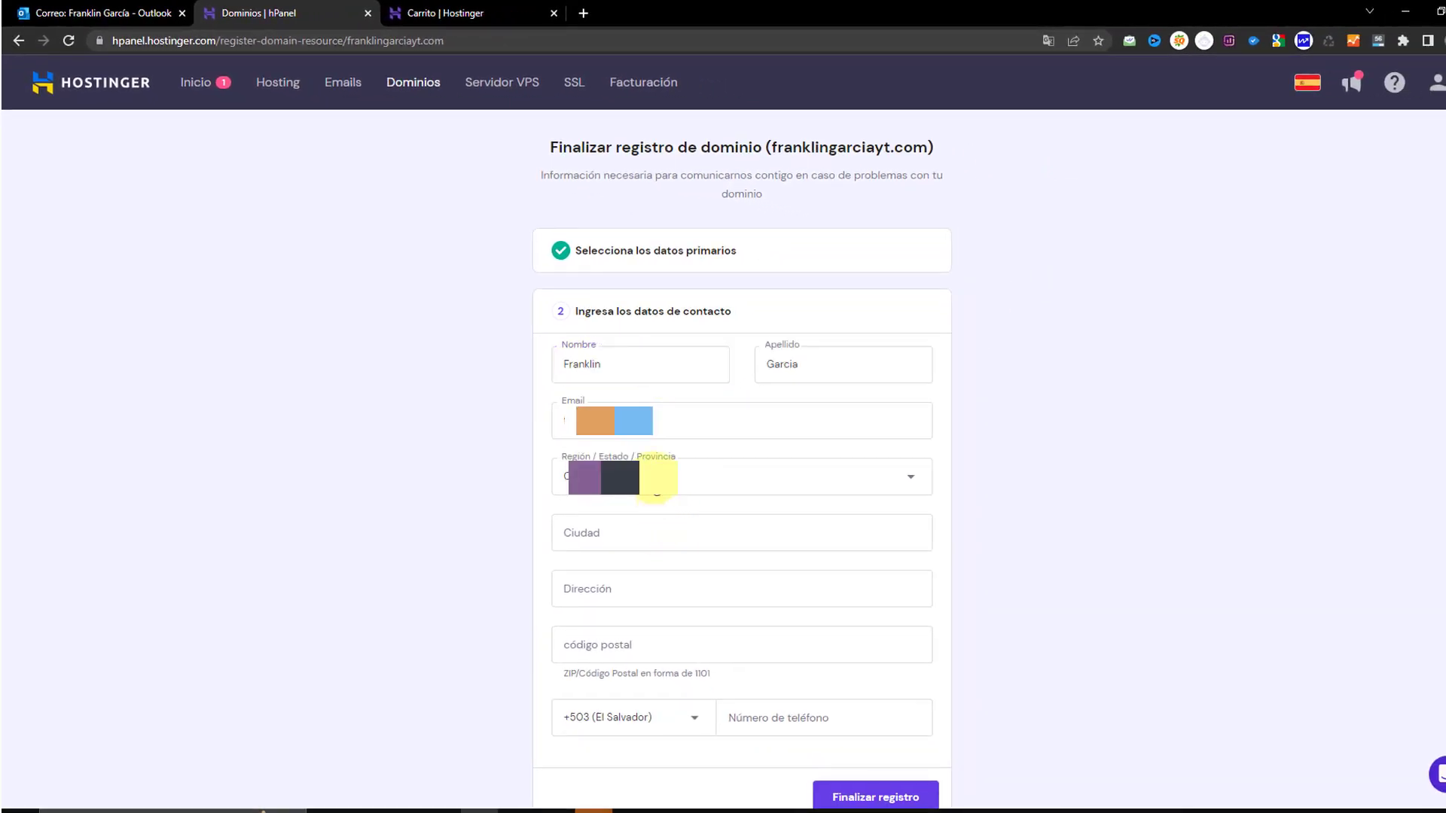
left_click(646, 527)
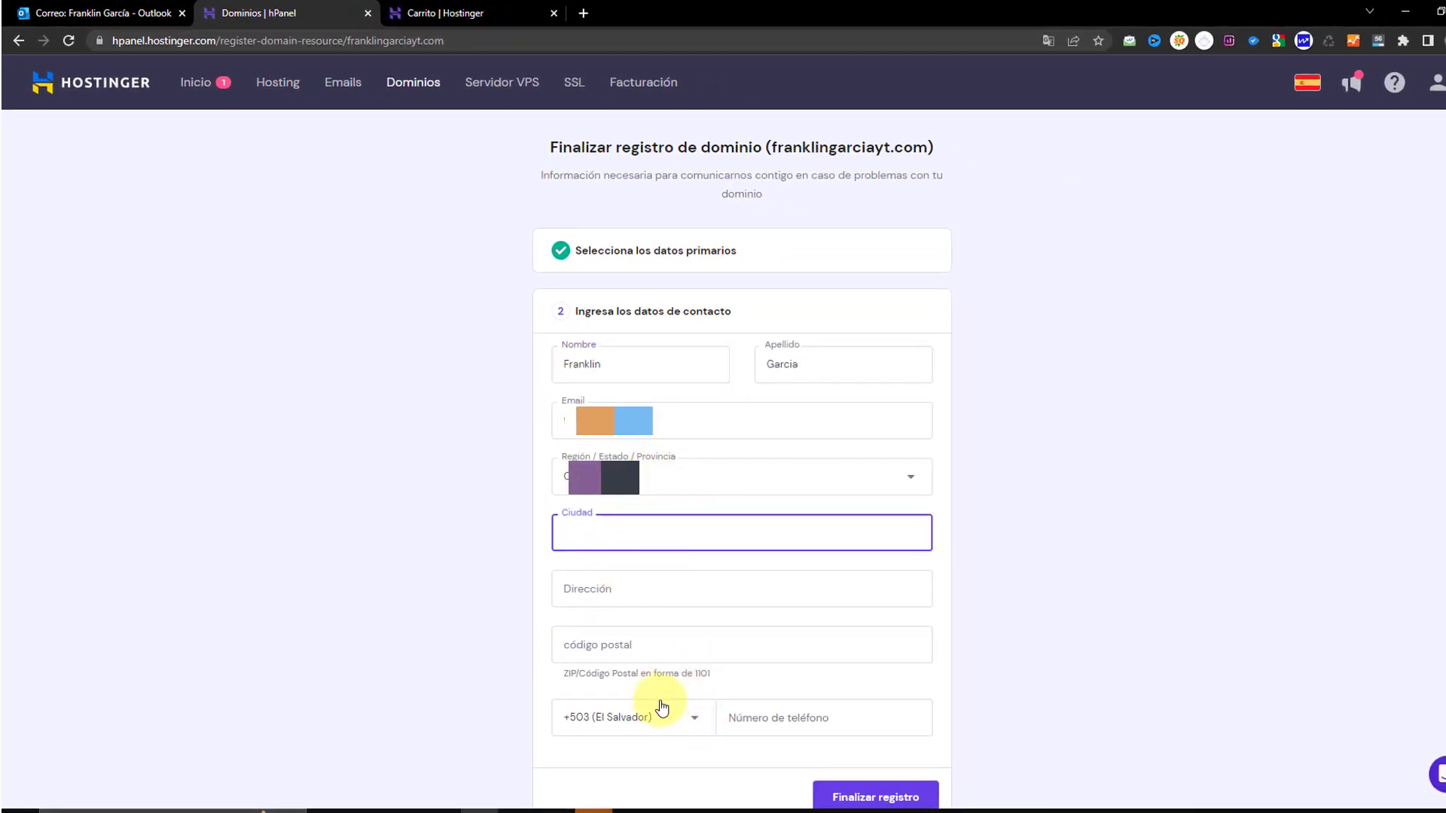
left_click(580, 536)
scroll(1066, 616, "down", 1)
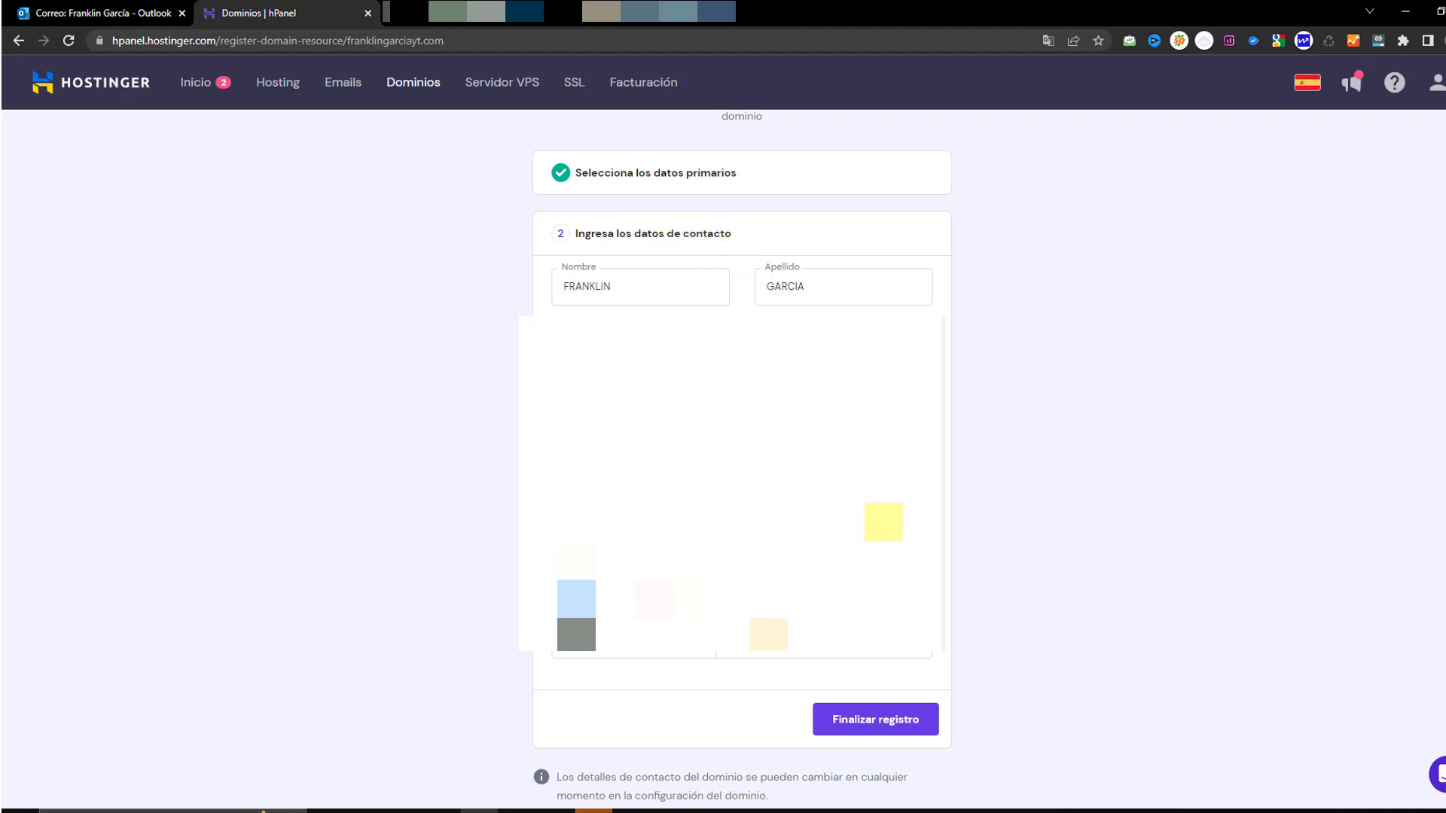
left_click(872, 727)
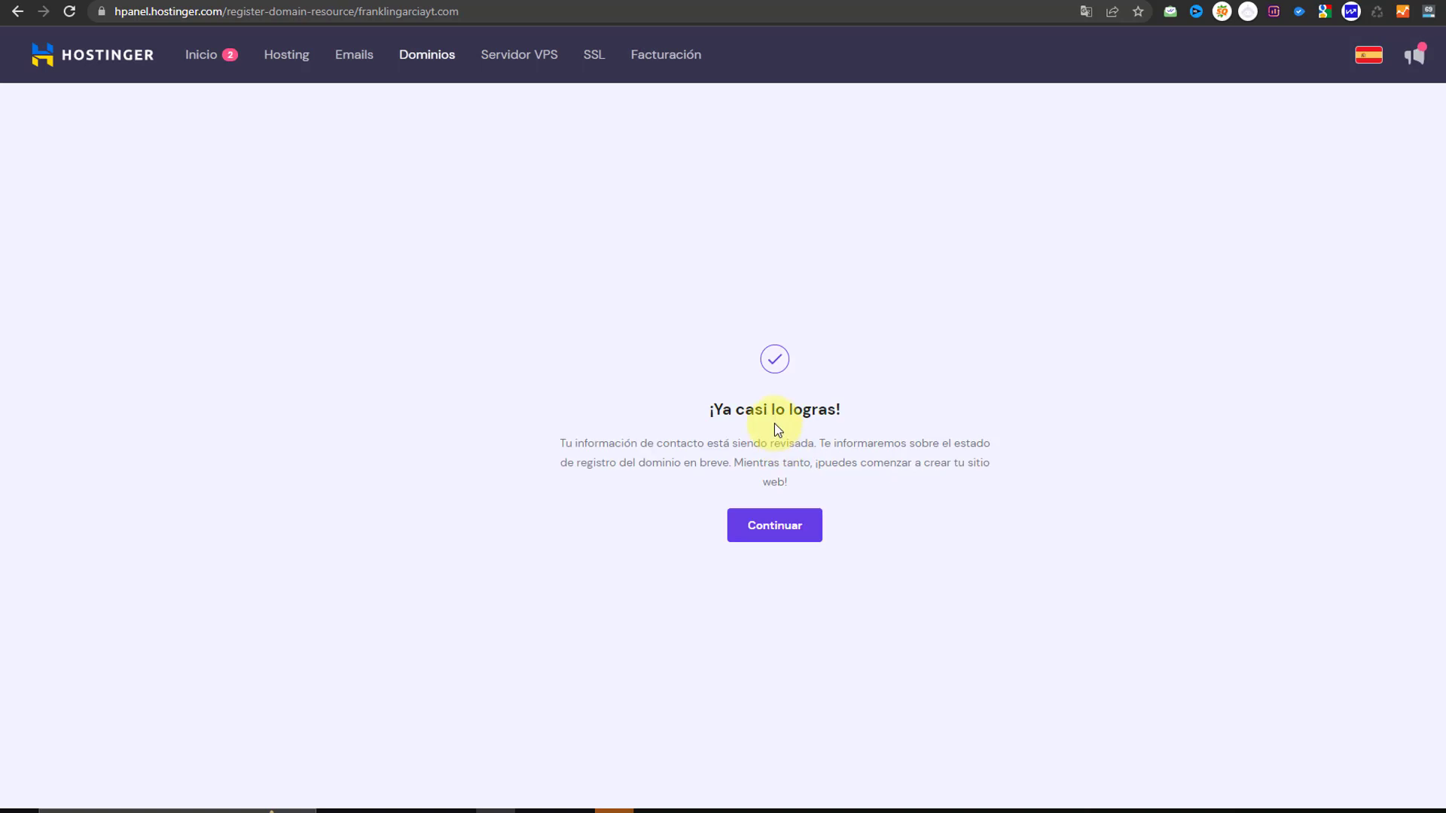
left_click(775, 532)
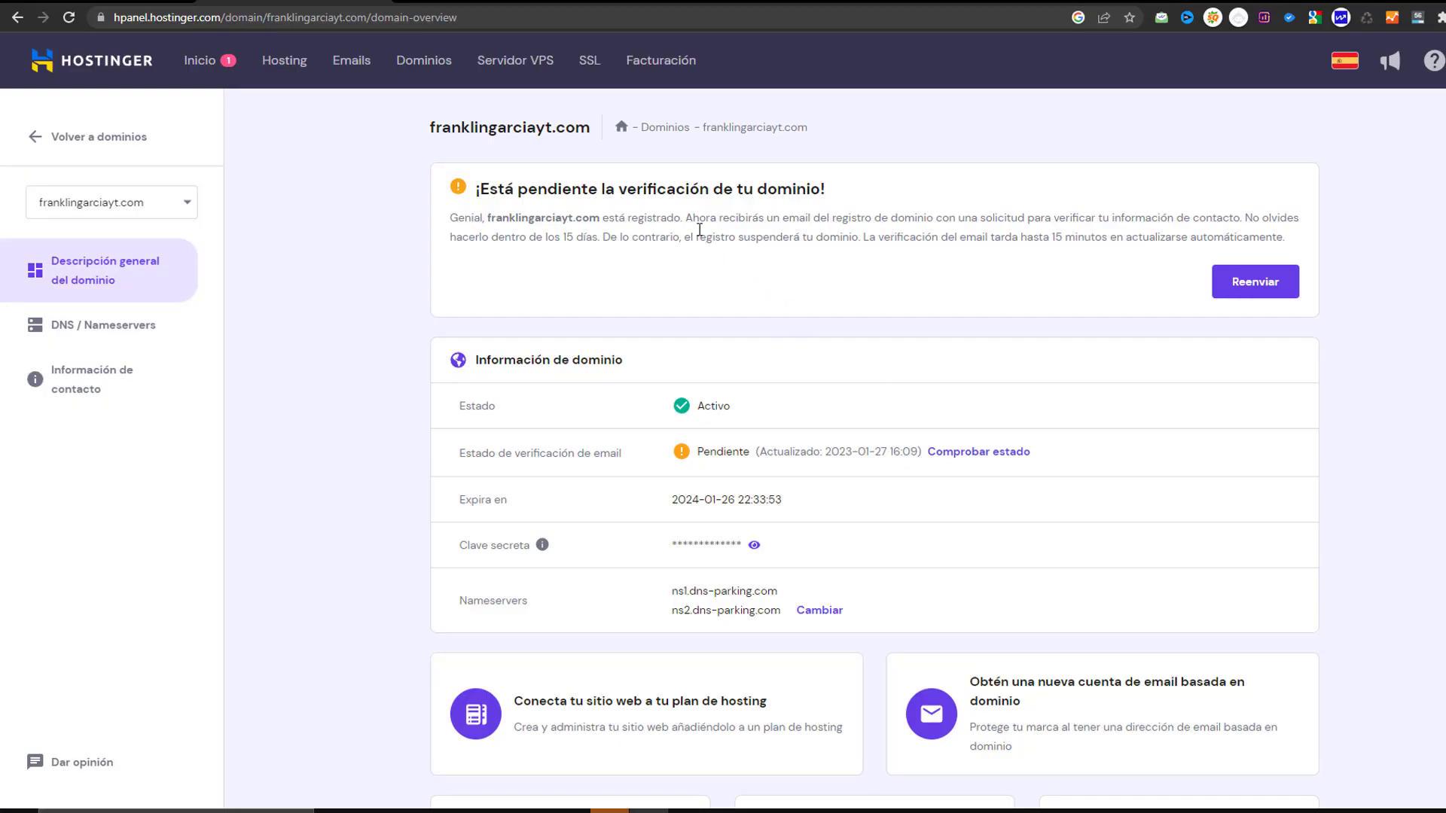
Review the domain's pending verification notice, its status and its e-mail verification status in the domain overview
double_click(795, 220)
double_click(1142, 219)
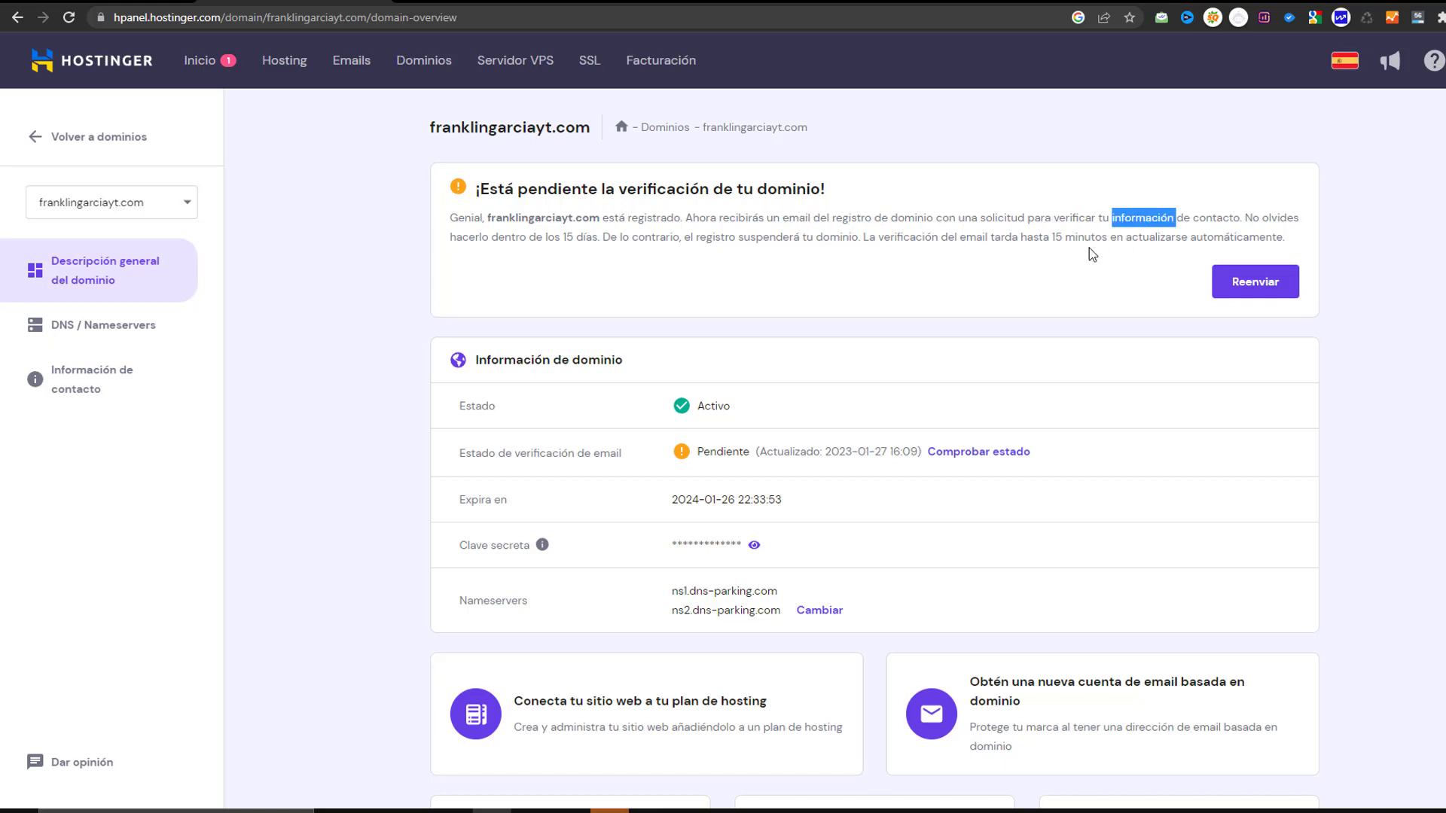
double_click(477, 406)
double_click(714, 406)
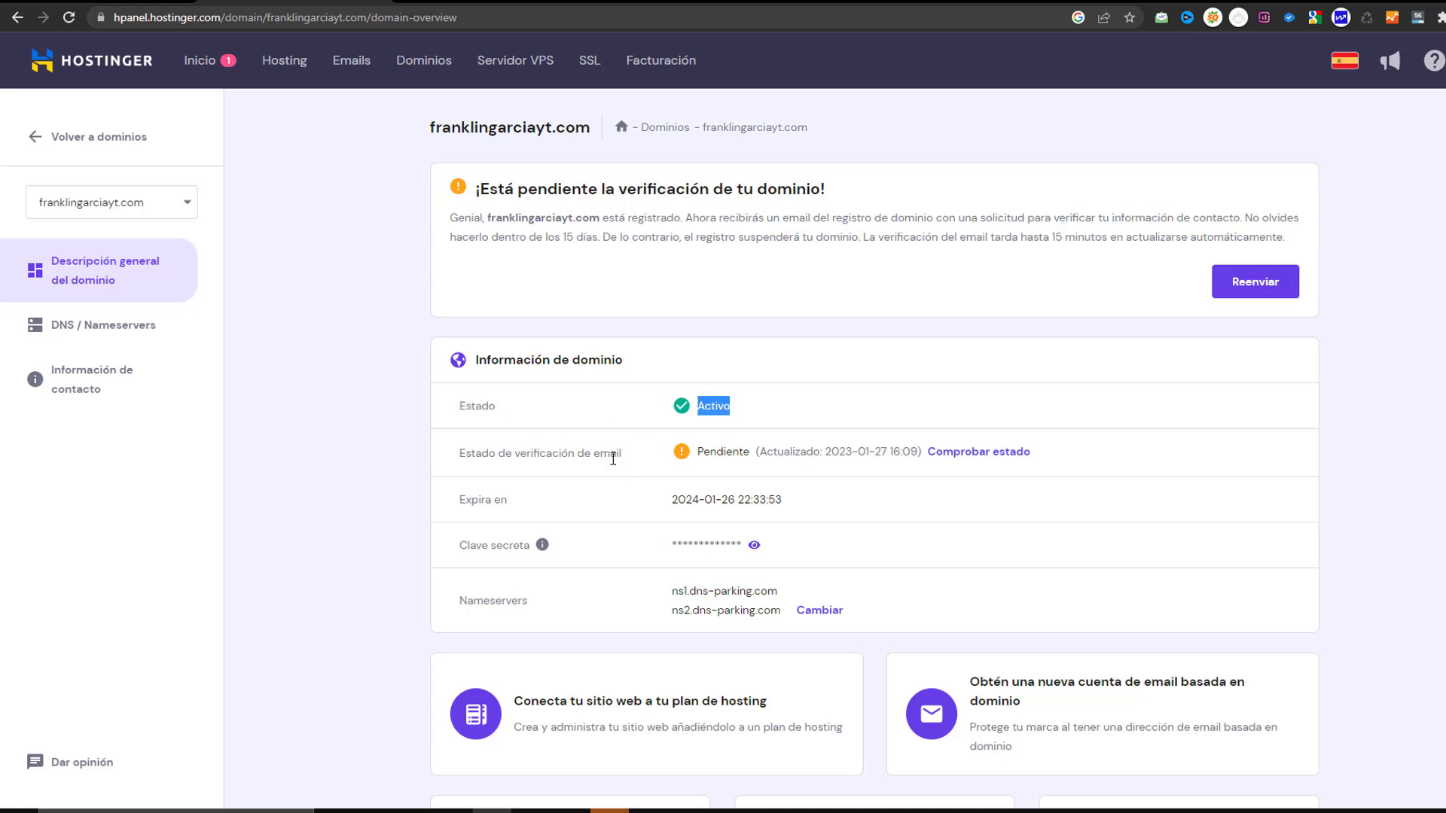
triple_click(612, 454)
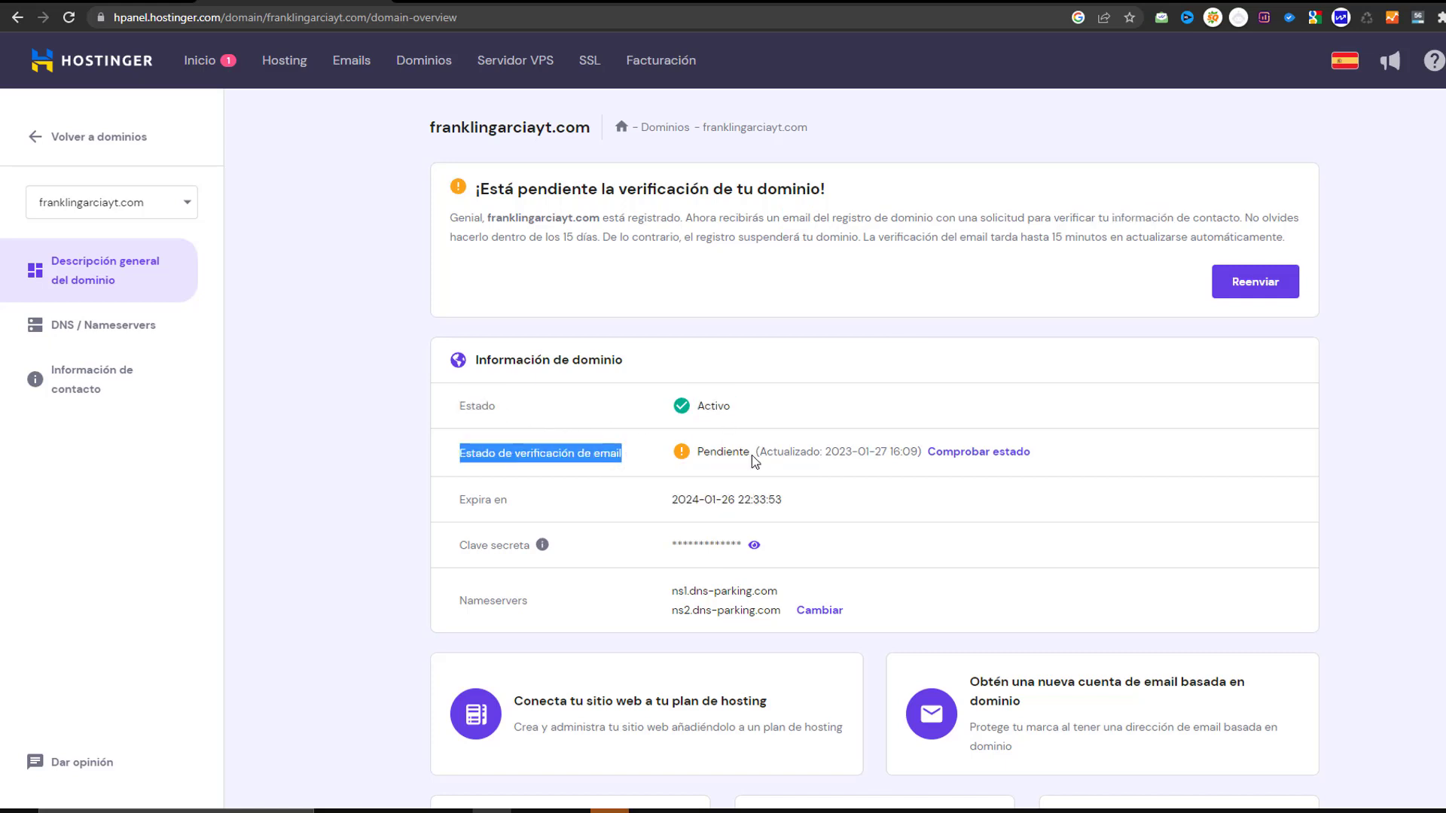
Switch to Outlook and verify the domain contact's e-mail address through the link in the Hostinger message
key("alt+Tab")
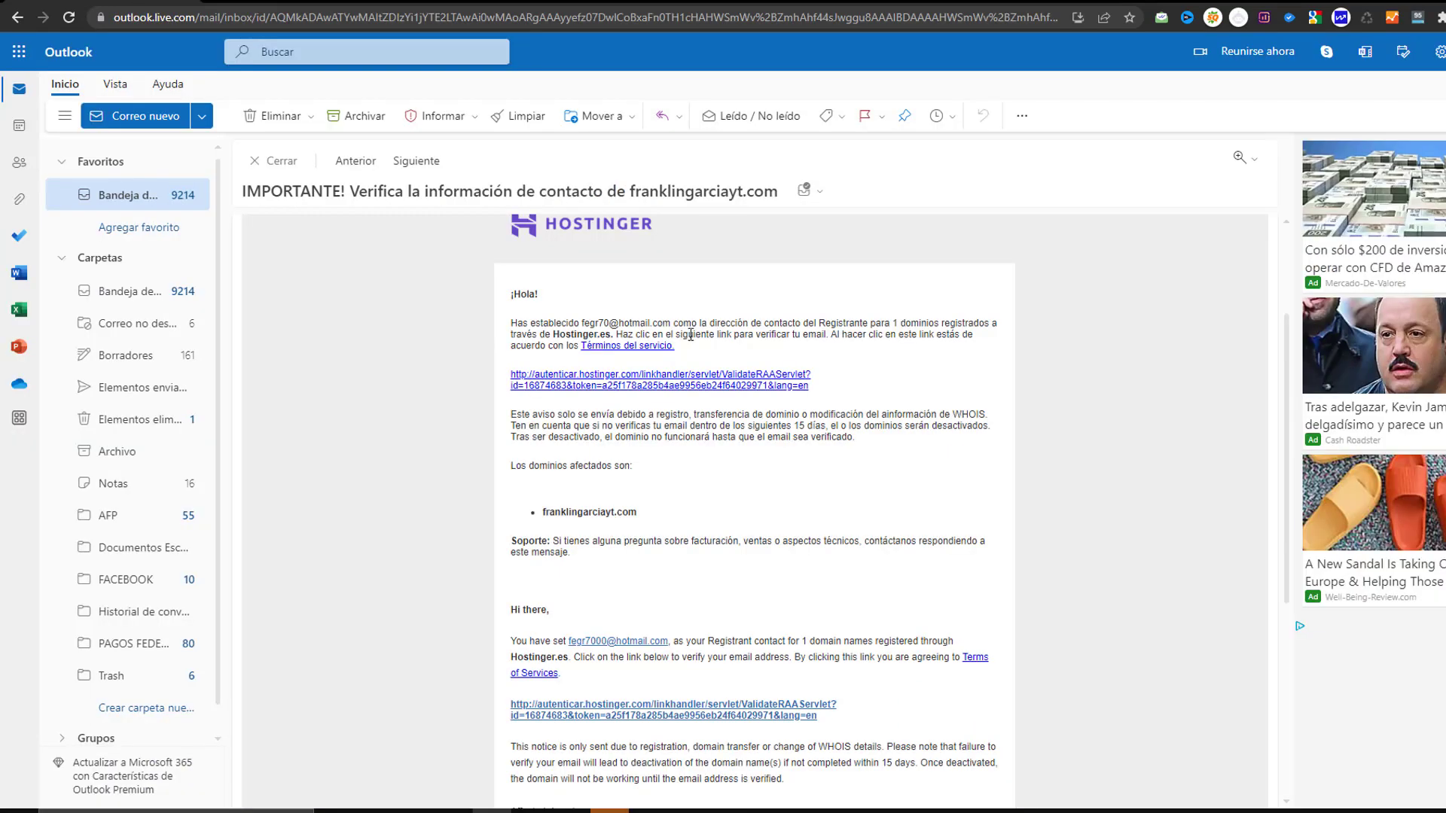
left_click(709, 391)
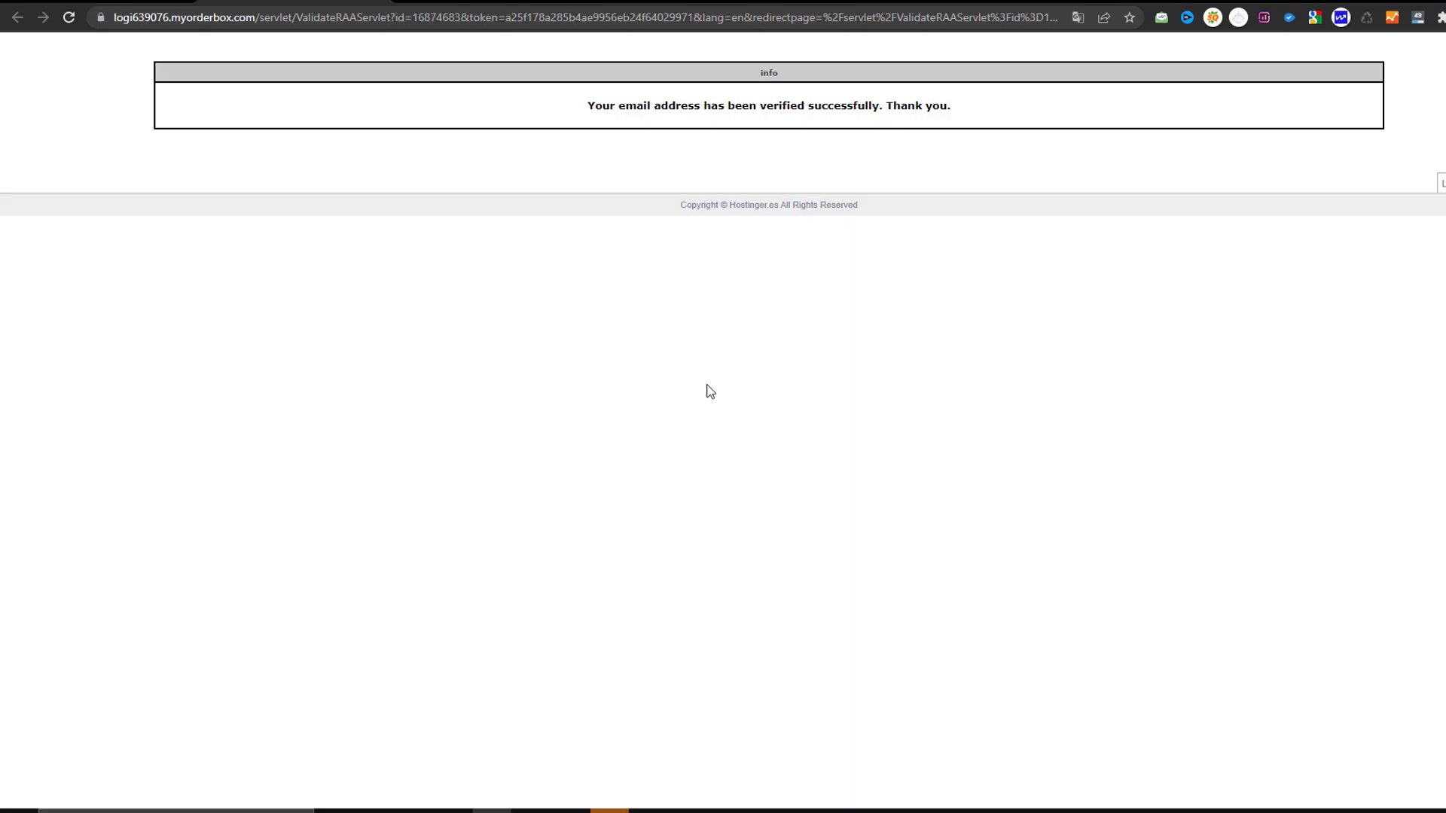
double_click(852, 105)
Refresh the domain overview in hPanel to check the e-mail verification status, and return to the hPanel home page
left_click(569, 9)
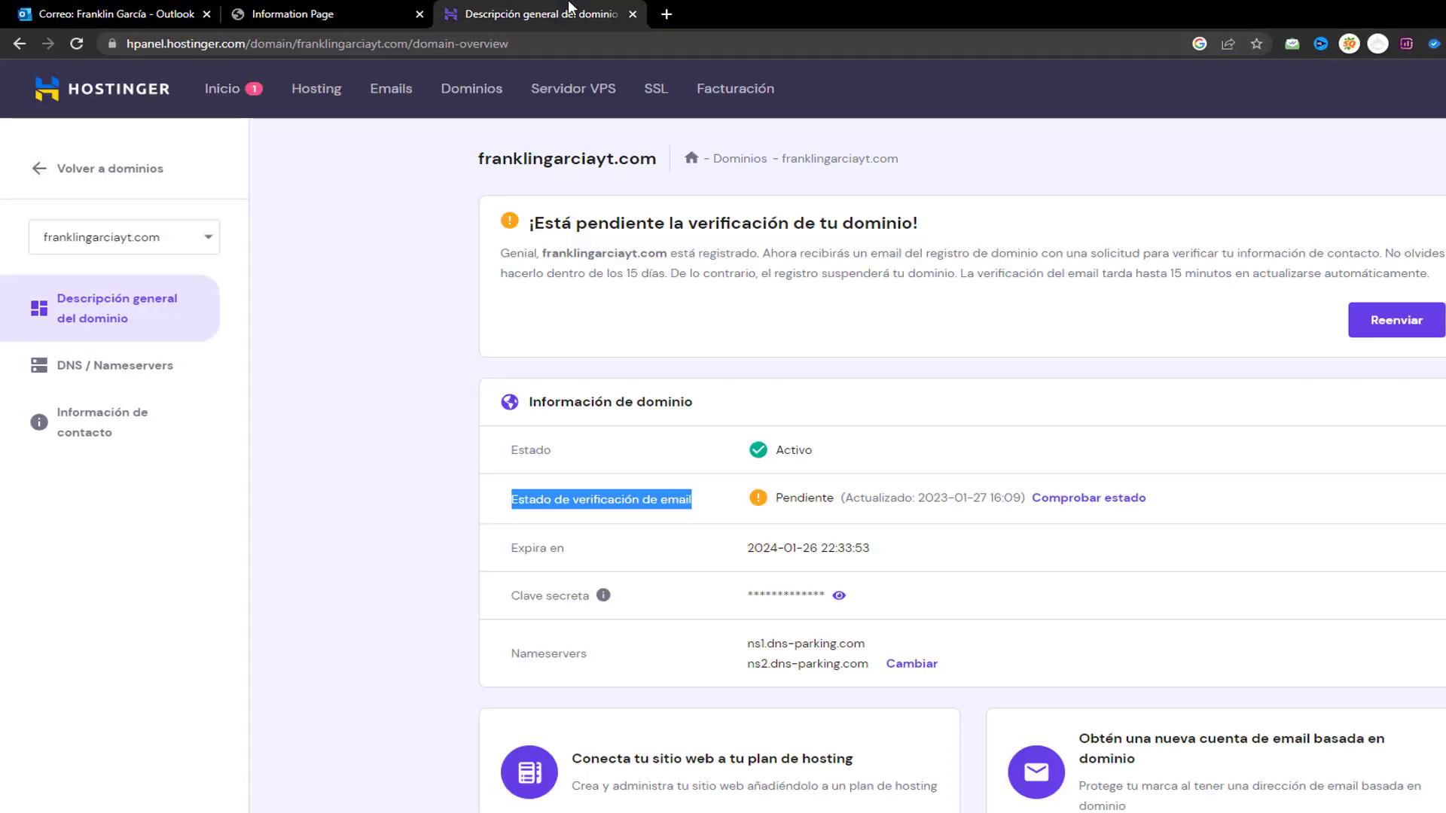
left_click(76, 43)
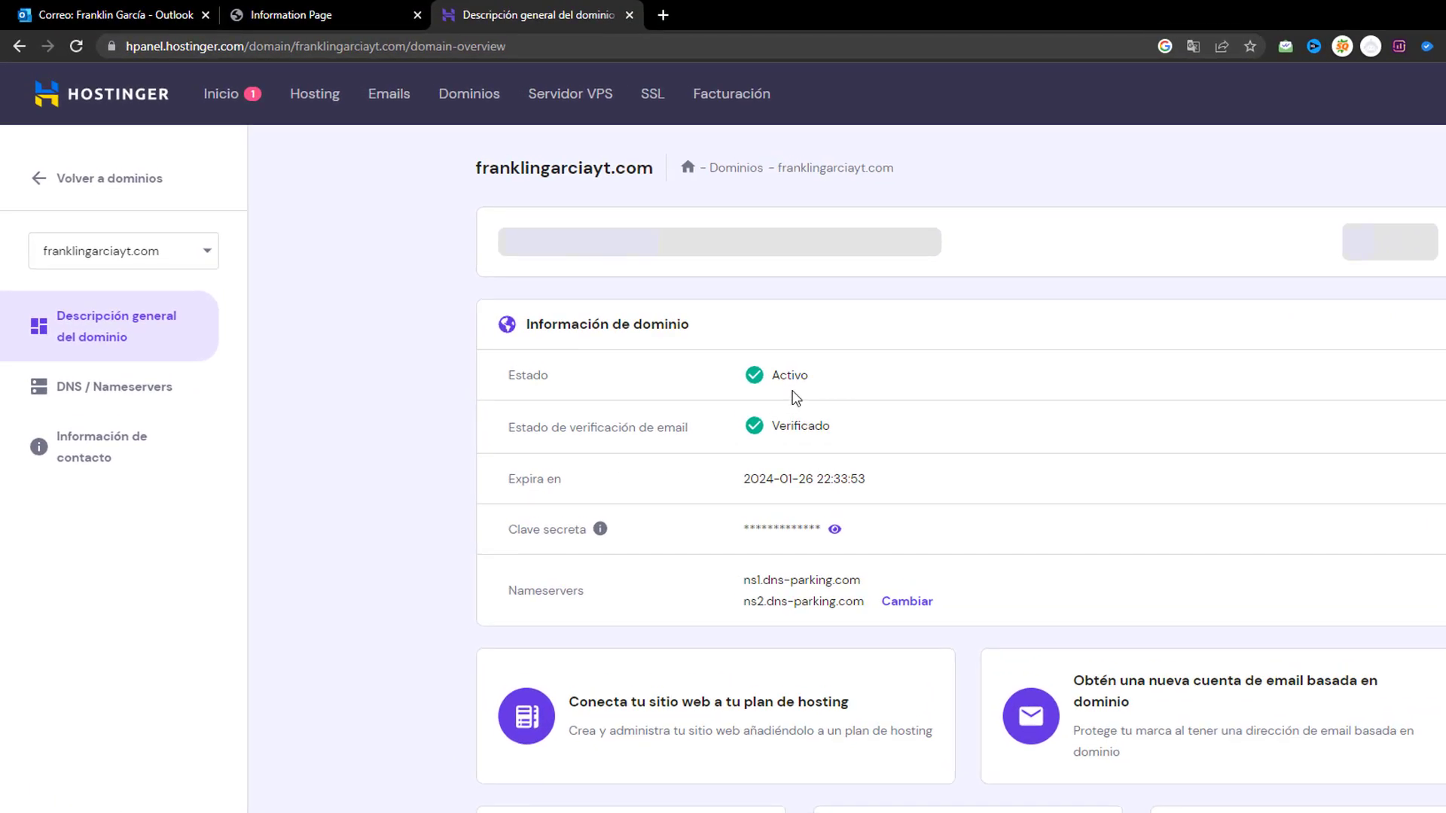
double_click(785, 423)
double_click(662, 426)
left_click(230, 98)
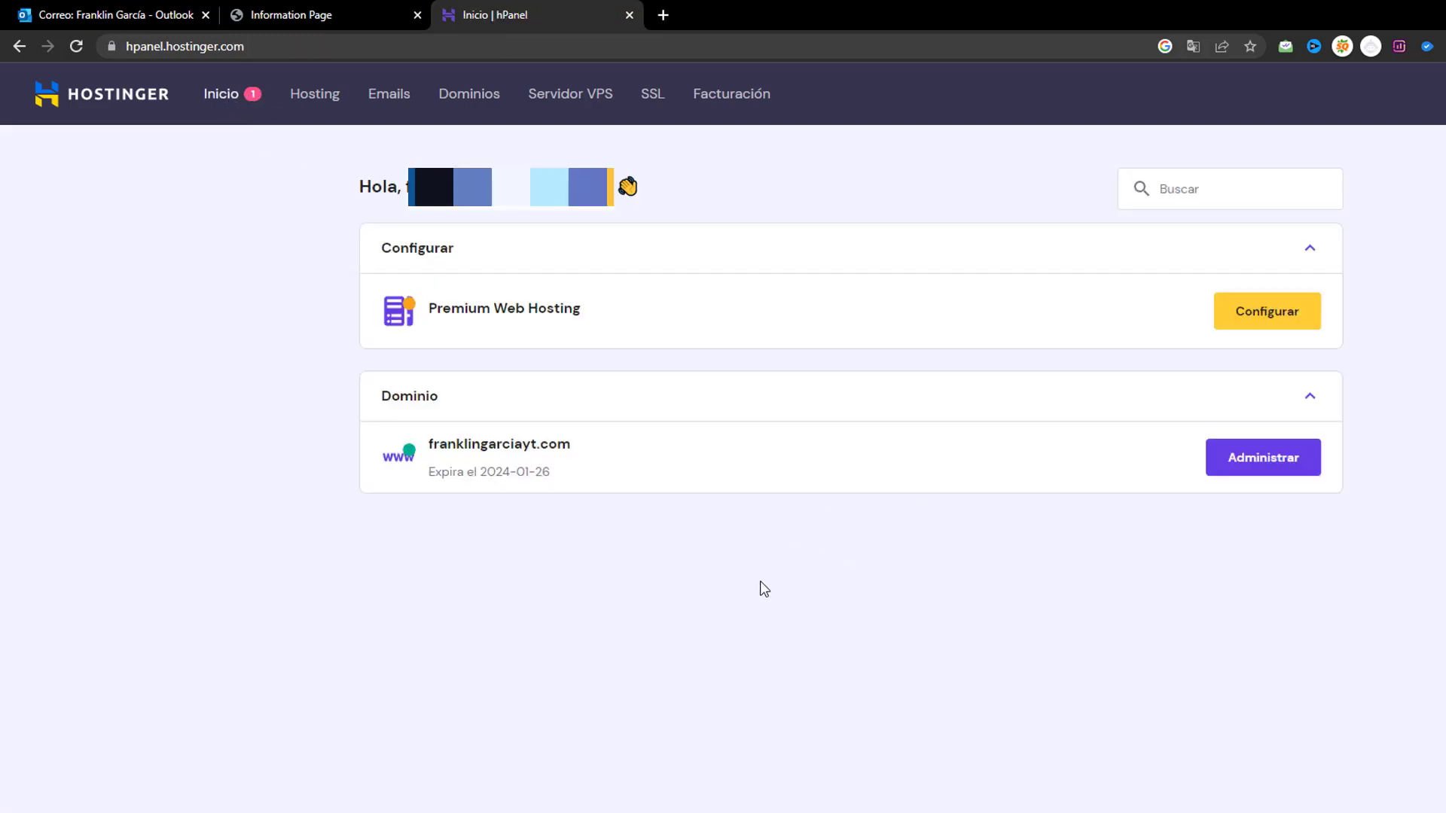